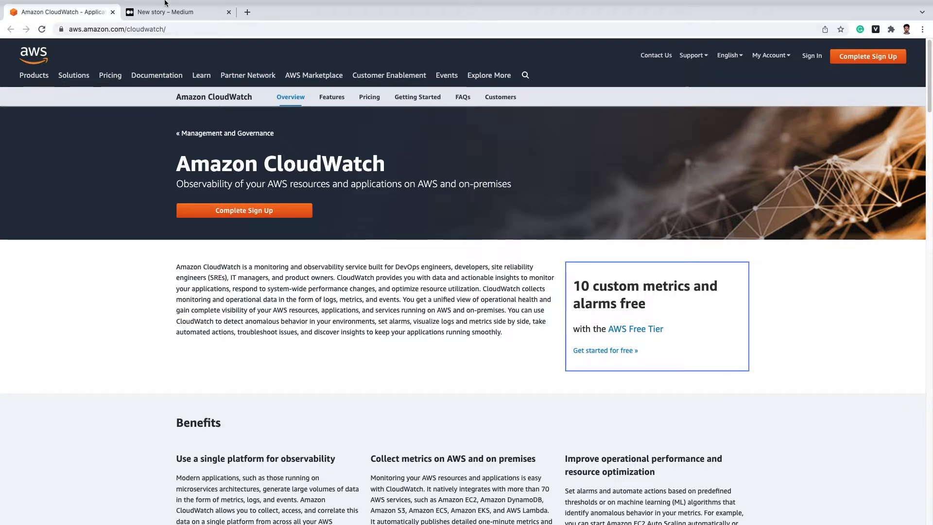
Step: Look over the Amazon CloudWatch product page heading, and skim the Metrics and Alarm sections of the Medium draft
{"action": "mouse_move", "coordinate": [160, 9]}
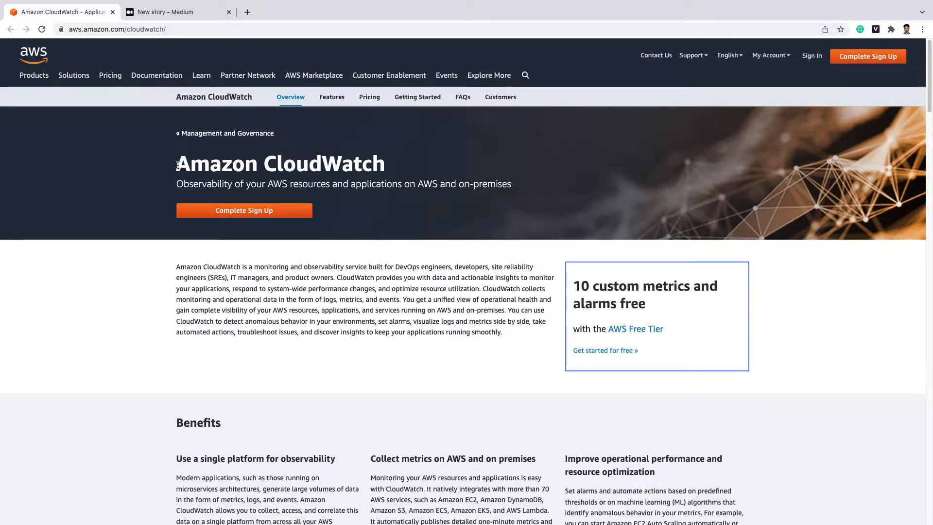
{"action": "left_click_drag", "start_coordinate": [178, 165], "coordinate": [379, 167]}
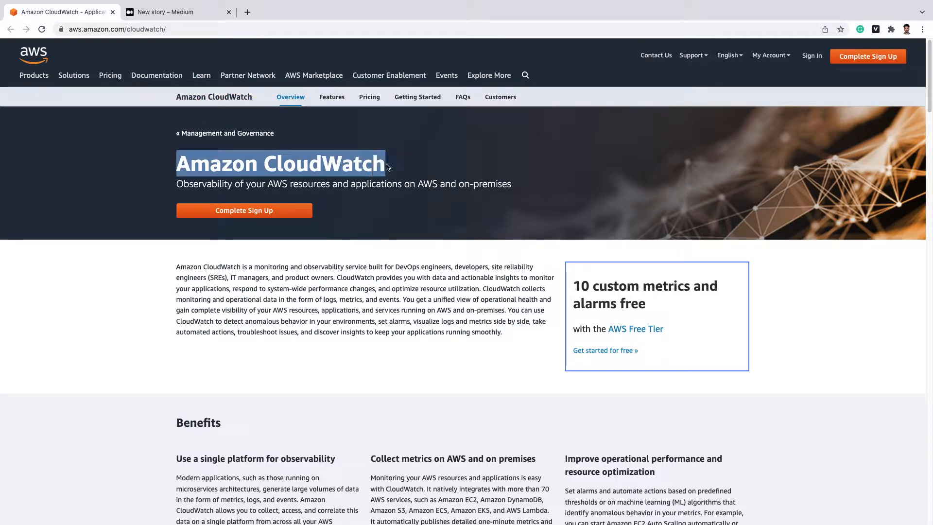
{"action": "left_click", "coordinate": [315, 165]}
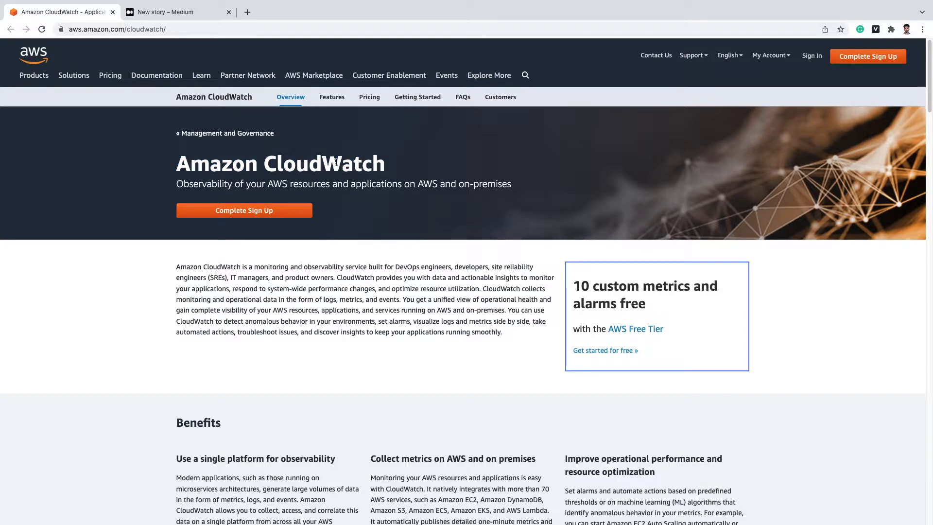
{"action": "left_click", "coordinate": [189, 13]}
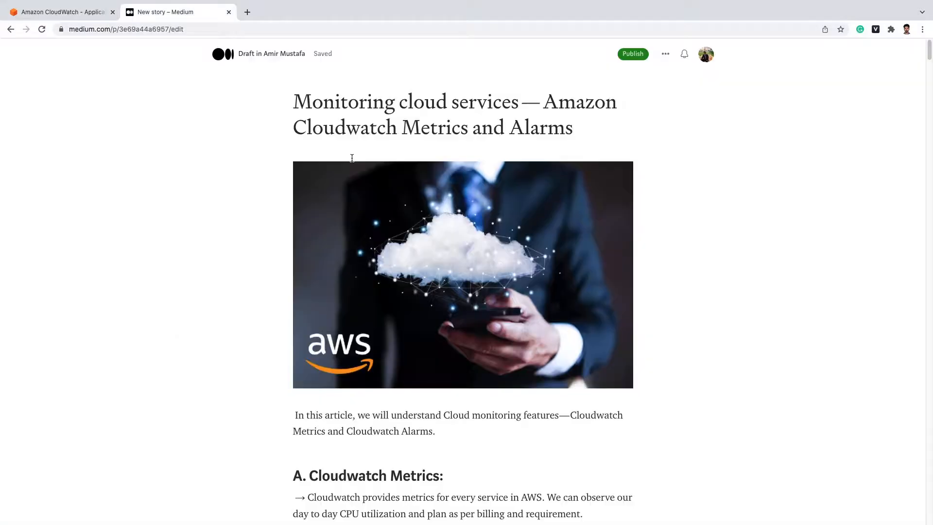
{"action": "scroll", "coordinate": [352, 158], "scroll_direction": "down", "scroll_amount": 6}
{"action": "scroll", "coordinate": [352, 157], "scroll_direction": "down", "scroll_amount": 1}
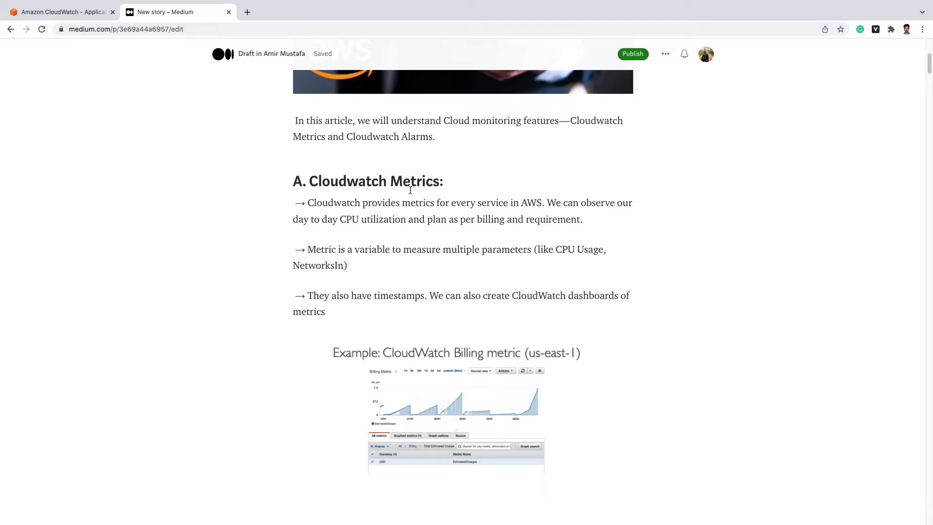
{"action": "scroll", "coordinate": [410, 190], "scroll_direction": "down", "scroll_amount": 15}
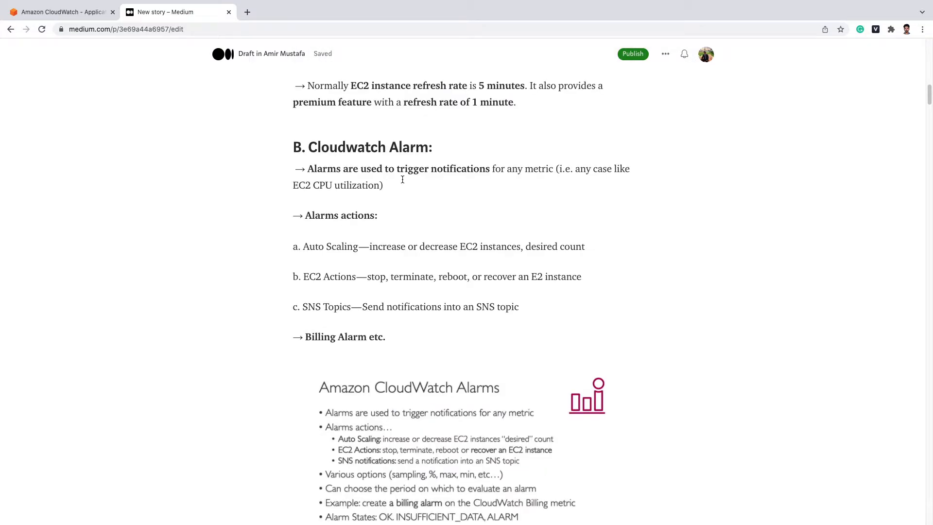
{"action": "scroll", "coordinate": [403, 180], "scroll_direction": "up", "scroll_amount": 15}
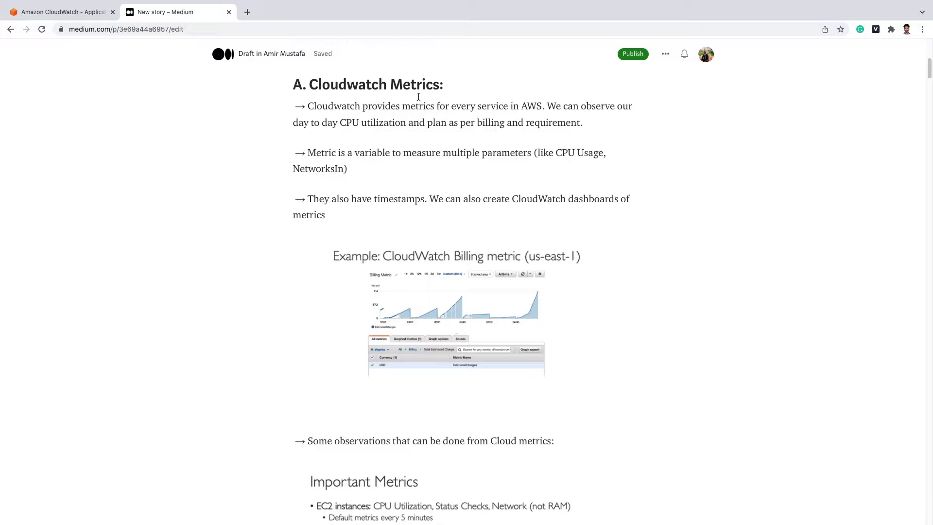
Step: Examine the draft's Cloudwatch Metrics section, including the billing metric example and the Important Metrics list
{"action": "left_click", "coordinate": [381, 288]}
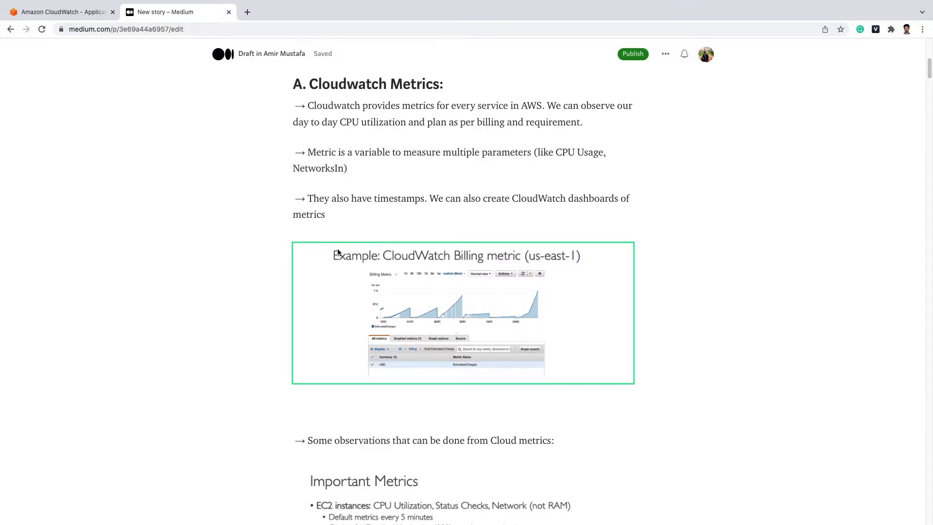
{"action": "scroll", "coordinate": [338, 251], "scroll_direction": "down", "scroll_amount": 3}
{"action": "scroll", "coordinate": [339, 252], "scroll_direction": "up", "scroll_amount": 2}
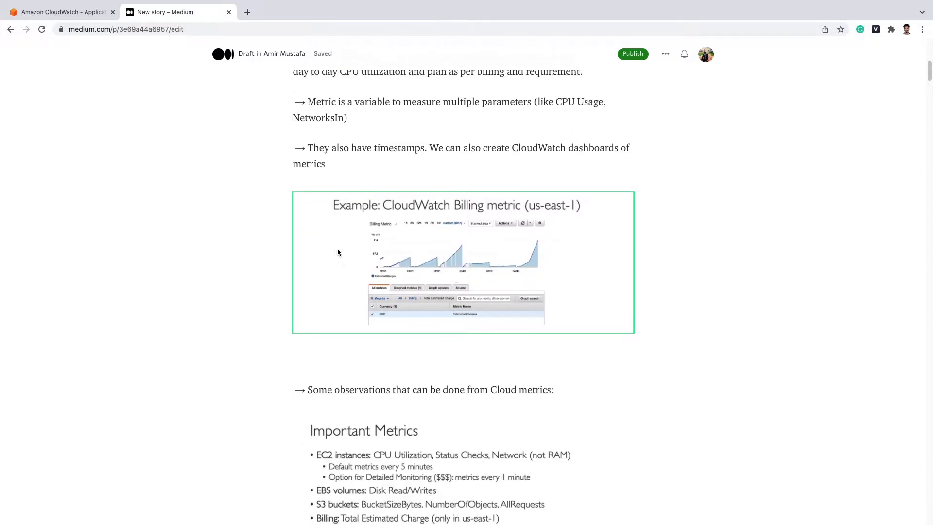
{"action": "scroll", "coordinate": [339, 255], "scroll_direction": "down", "scroll_amount": 10}
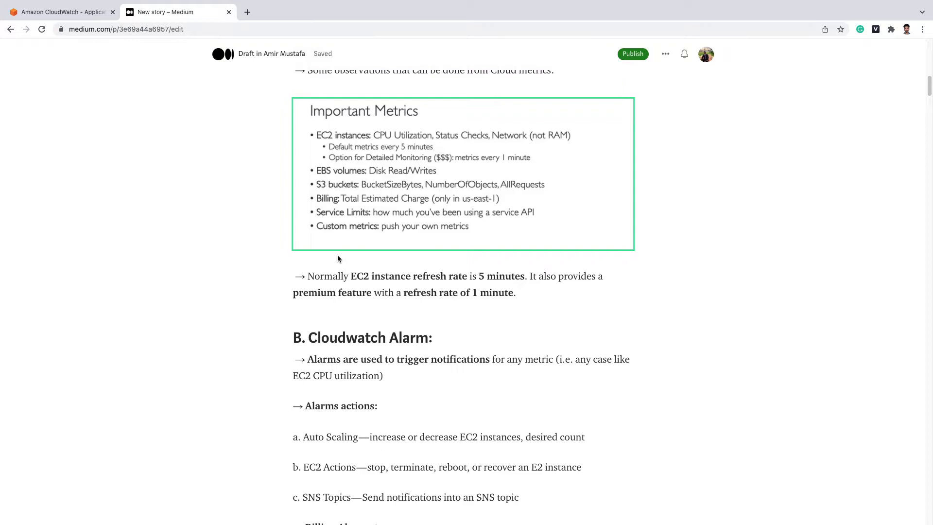
{"action": "scroll", "coordinate": [338, 256], "scroll_direction": "down", "scroll_amount": 8}
{"action": "scroll", "coordinate": [338, 256], "scroll_direction": "down", "scroll_amount": 8}
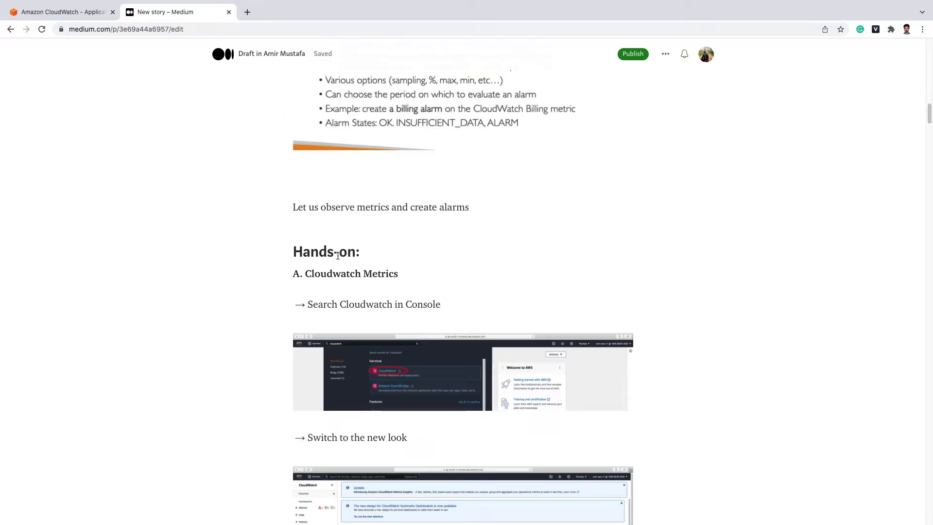
{"action": "scroll", "coordinate": [352, 268], "scroll_direction": "up", "scroll_amount": 20}
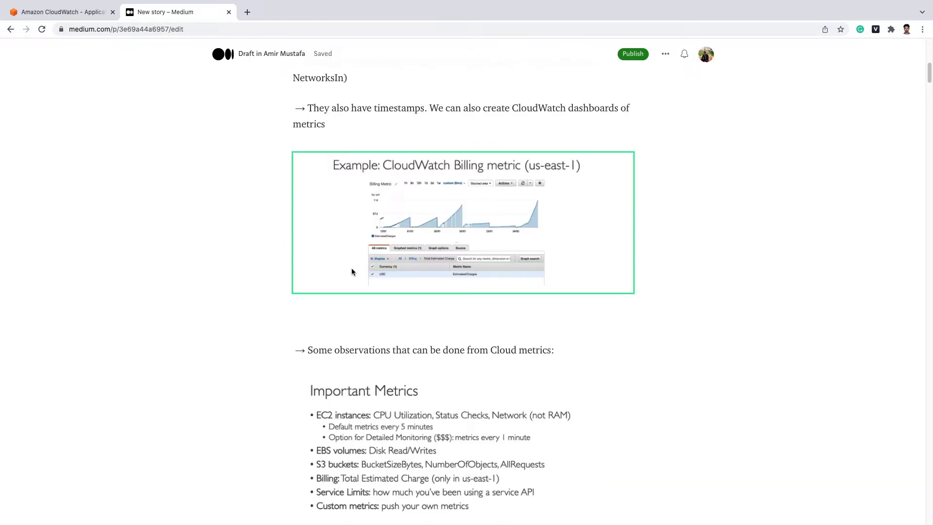
Step: Read the draft's Cloudwatch Alarm section, focusing on the alarm actions and the Amazon CloudWatch Alarms summary
{"action": "scroll", "coordinate": [351, 267], "scroll_direction": "down", "scroll_amount": 7}
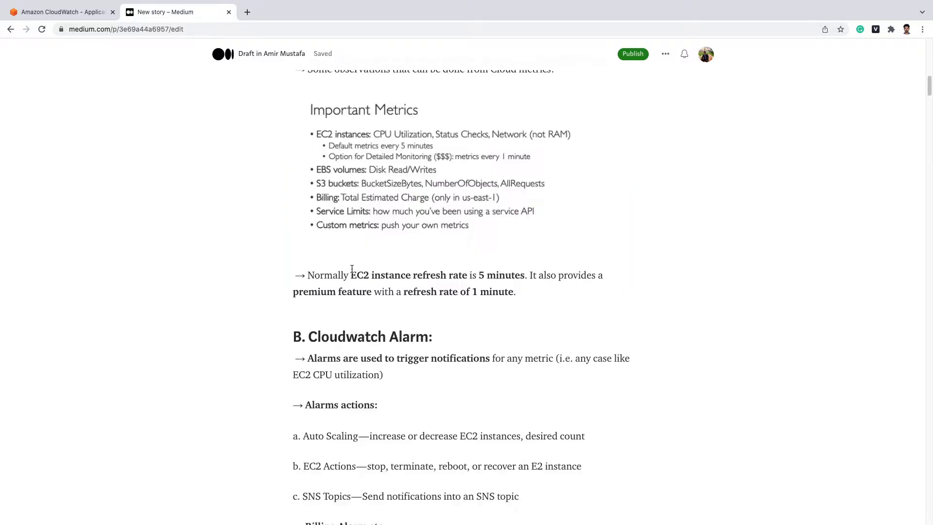
{"action": "scroll", "coordinate": [352, 269], "scroll_direction": "down", "scroll_amount": 5}
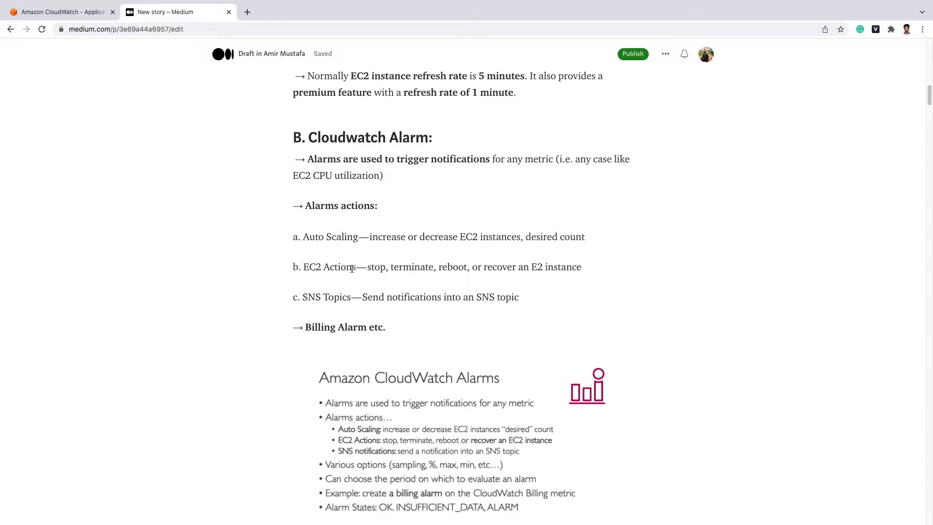
{"action": "scroll", "coordinate": [352, 269], "scroll_direction": "down", "scroll_amount": 1}
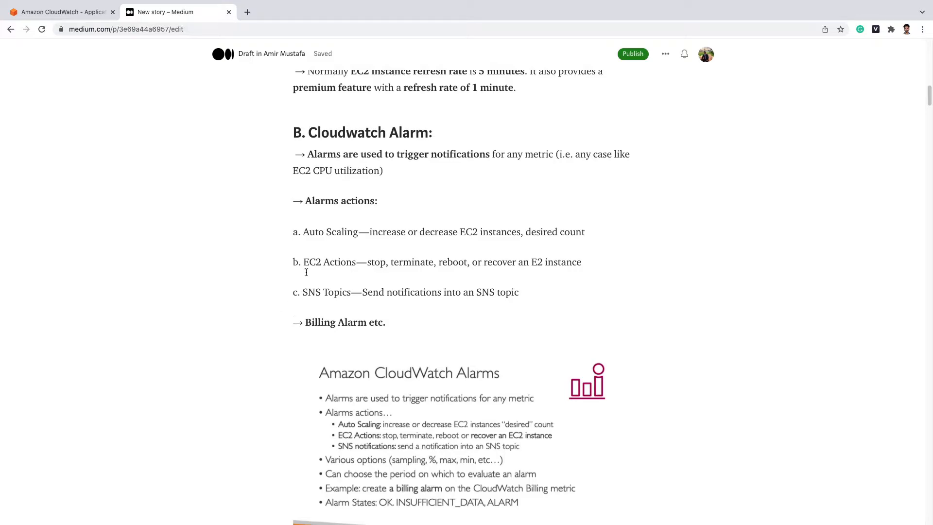
{"action": "scroll", "coordinate": [317, 284], "scroll_direction": "down", "scroll_amount": 1}
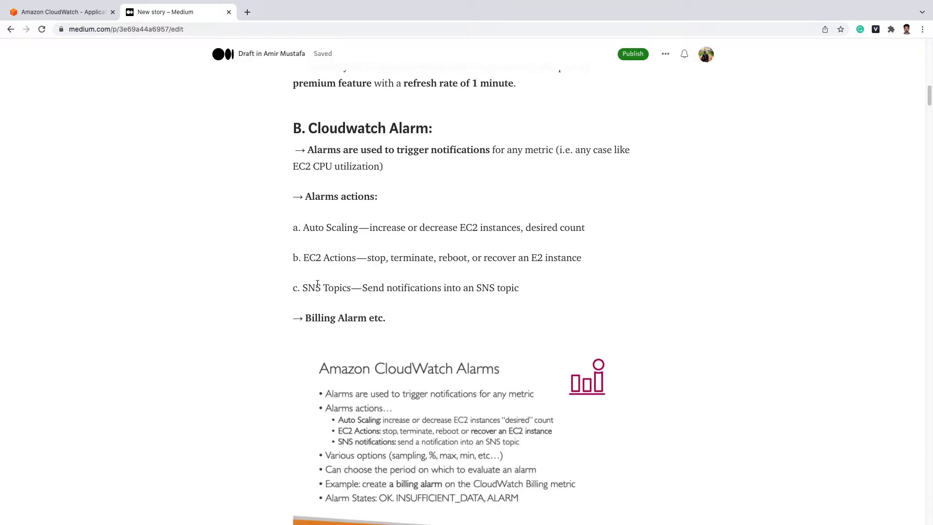
{"action": "left_click_drag", "start_coordinate": [306, 196], "coordinate": [378, 196]}
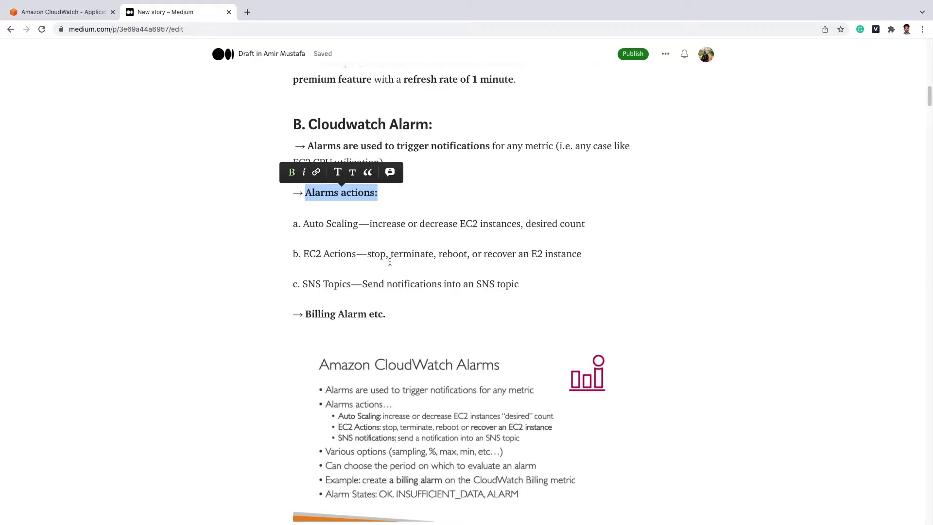
{"action": "scroll", "coordinate": [389, 265], "scroll_direction": "down", "scroll_amount": 2}
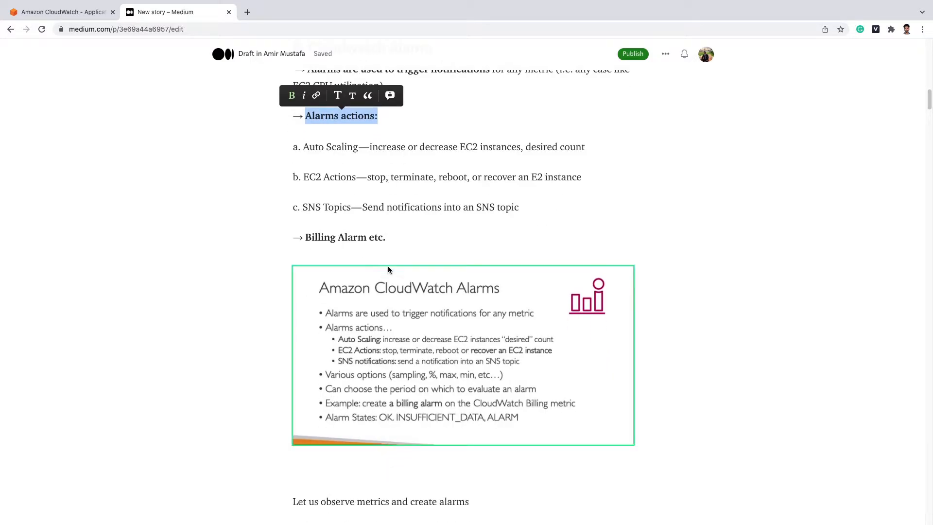
{"action": "scroll", "coordinate": [388, 268], "scroll_direction": "up", "scroll_amount": 1}
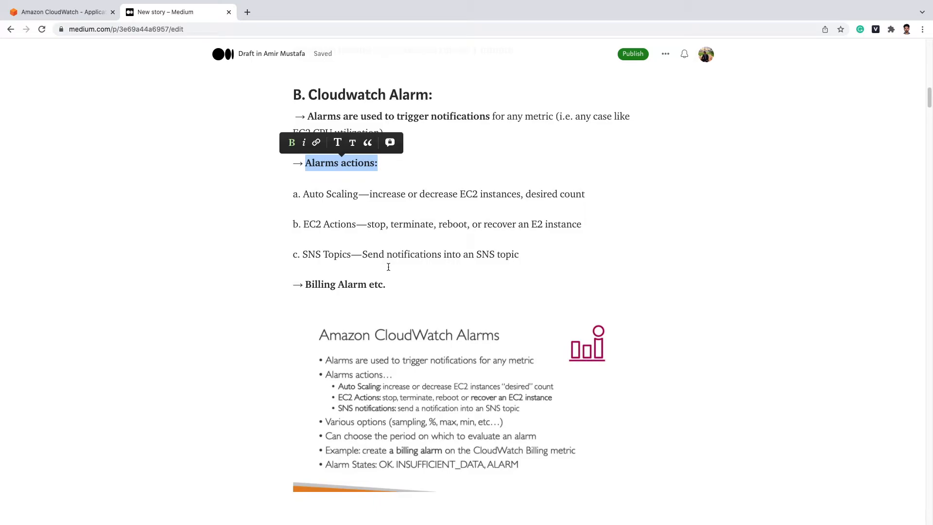
Step: Finish reviewing the article at its title and switch to Safari with the AWS Console Home page
{"action": "scroll", "coordinate": [388, 267], "scroll_direction": "up", "scroll_amount": 8}
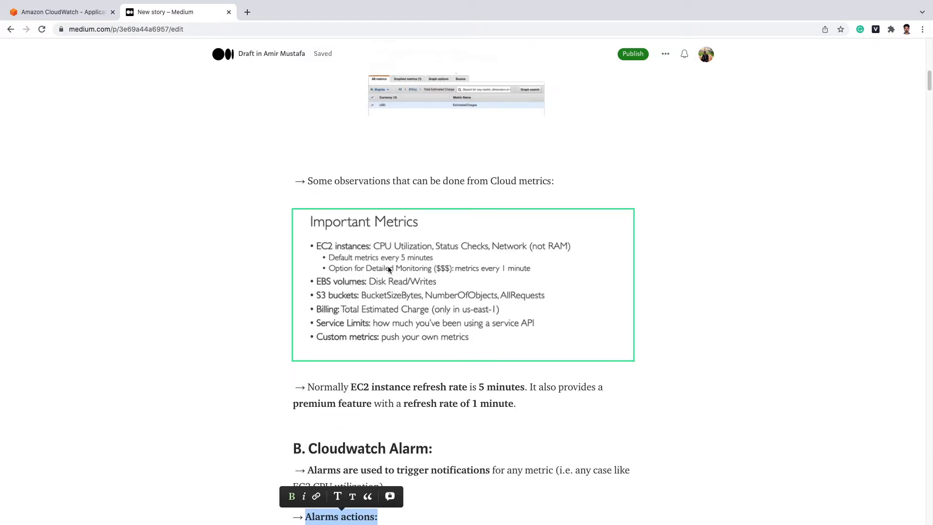
{"action": "scroll", "coordinate": [388, 269], "scroll_direction": "up", "scroll_amount": 8}
{"action": "scroll", "coordinate": [388, 269], "scroll_direction": "up", "scroll_amount": 5}
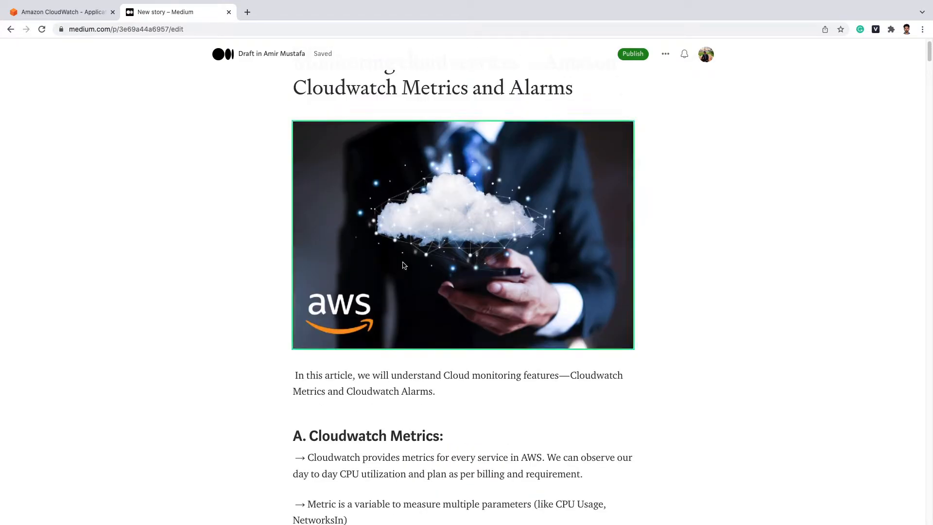
{"action": "scroll", "coordinate": [403, 265], "scroll_direction": "up", "scroll_amount": 1}
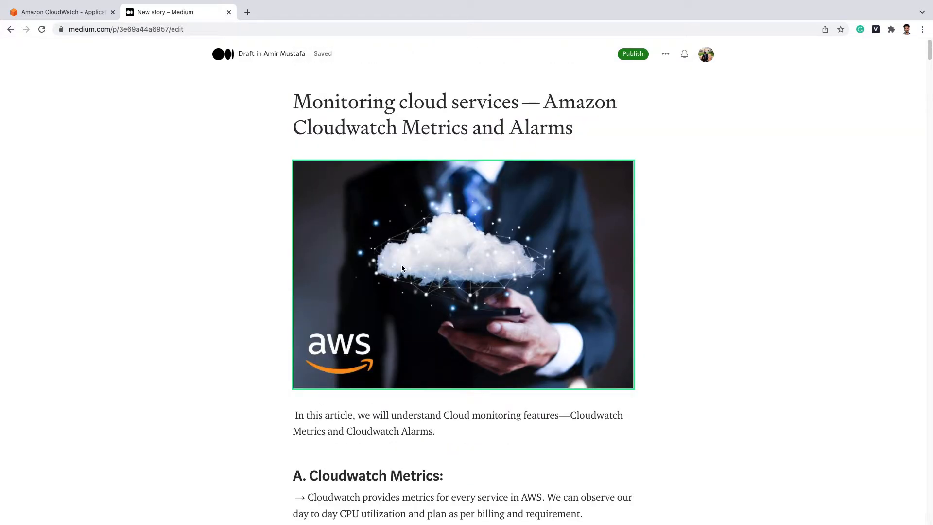
{"action": "key", "text": "super+Tab"}
{"action": "key", "text": "super+Tab"}
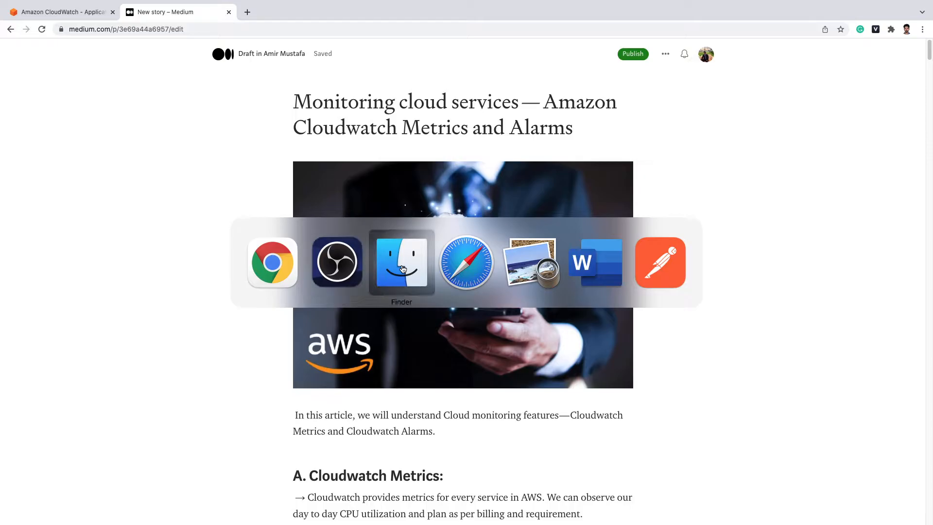
{"action": "key", "text": "super+Tab"}
{"action": "key", "text": "super+Tab"}
{"action": "key", "text": "super+Tab"}
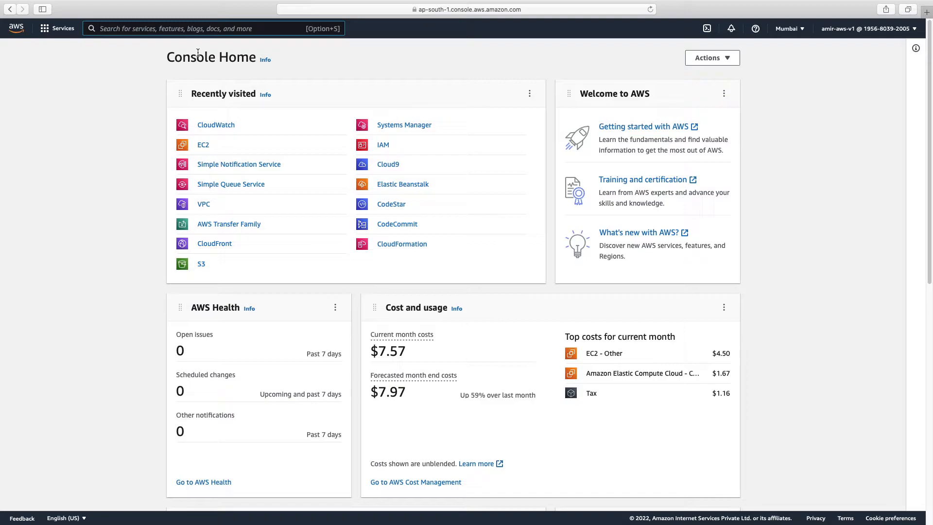
{"action": "left_click", "coordinate": [198, 28]}
{"action": "type", "text": "clou"}
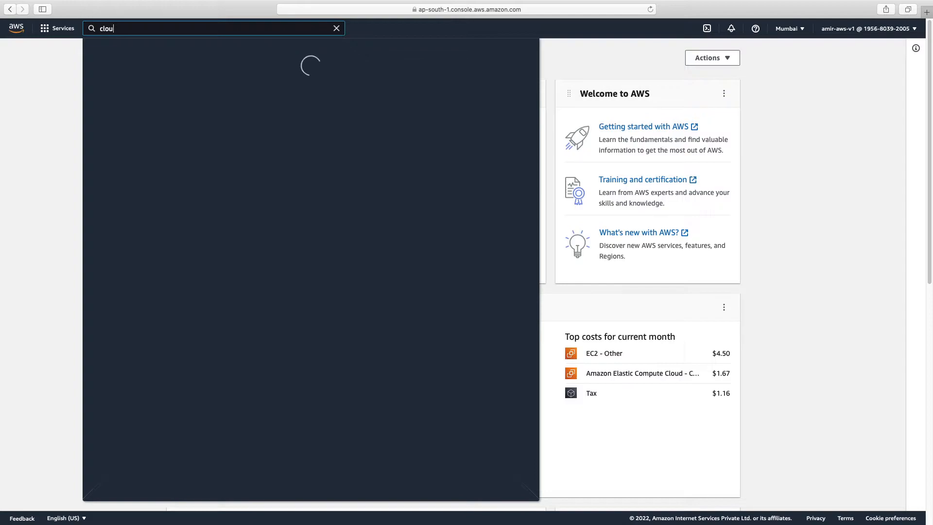
{"action": "type", "text": "d"}
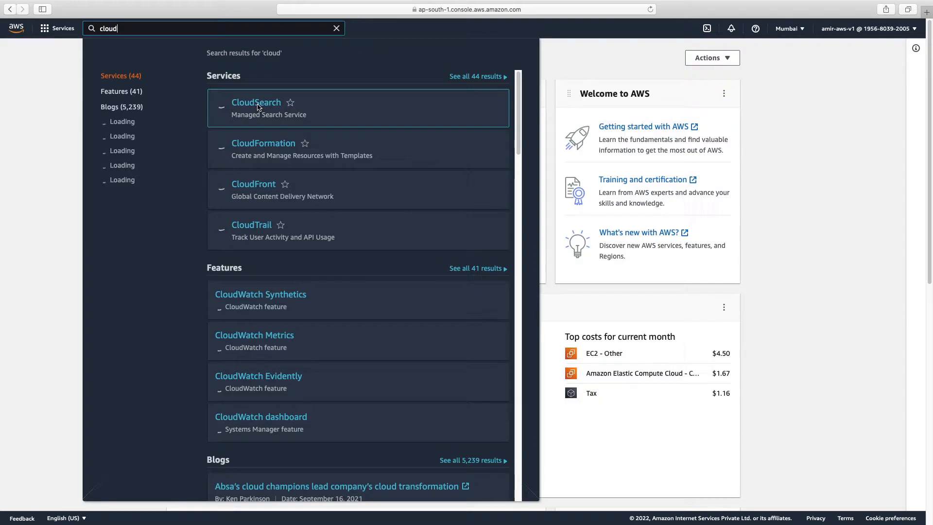
{"action": "type", "text": "wa"}
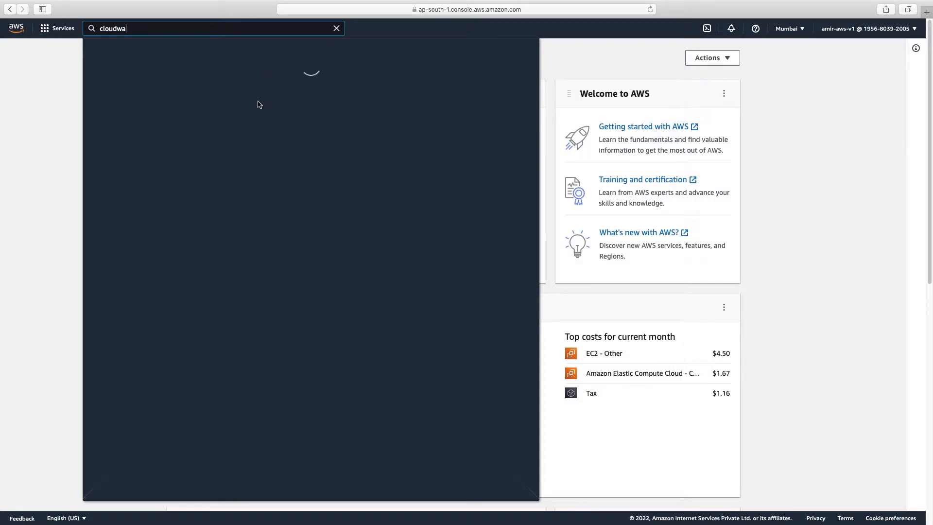
{"action": "type", "text": "rch"}
{"action": "key", "text": "BackSpace"}
{"action": "key", "text": "BackSpace"}
{"action": "key", "text": "BackSpace"}
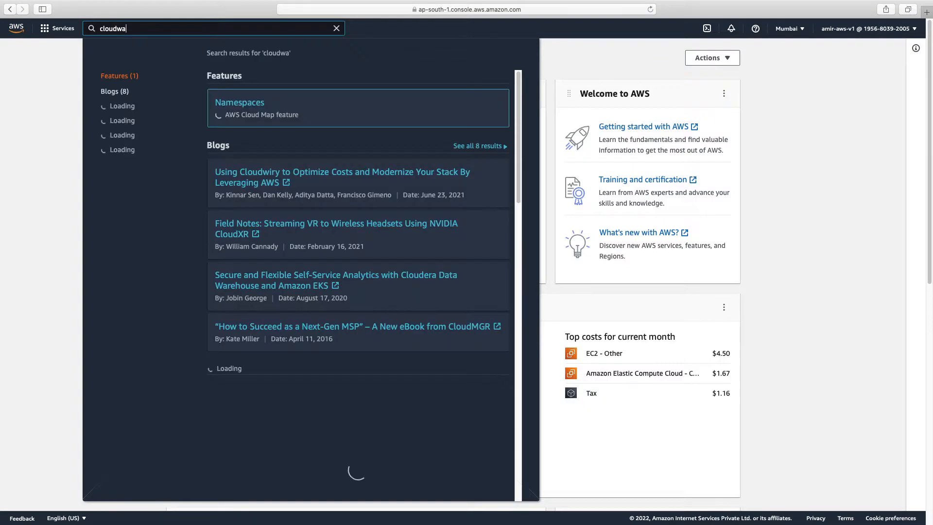
{"action": "key", "text": "BackSpace"}
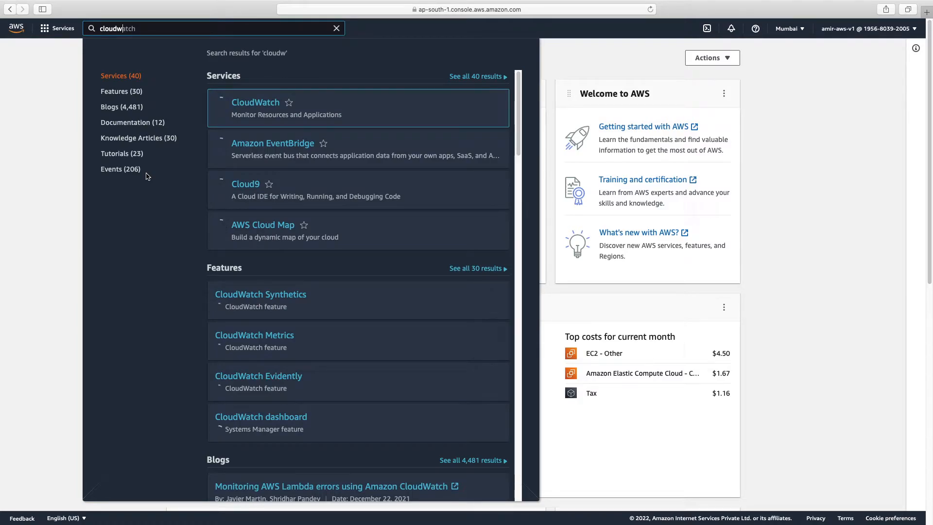
{"action": "key", "text": "BackSpace"}
{"action": "type", "text": "tc"}
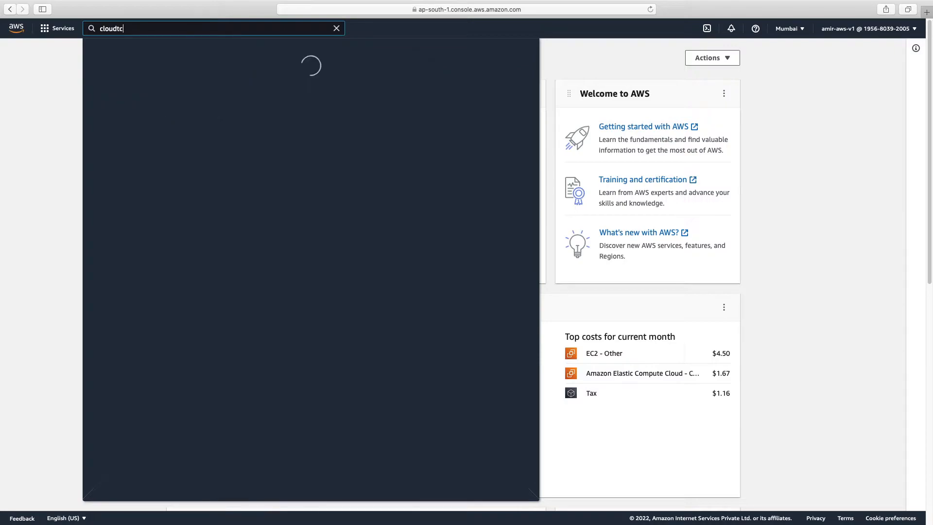
{"action": "key", "text": "BackSpace"}
{"action": "key", "text": "BackSpace"}
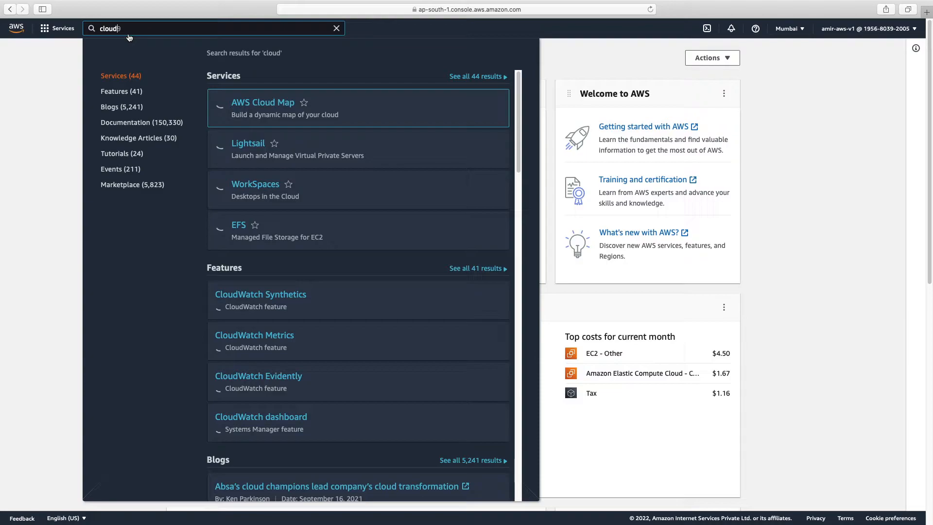
{"action": "key", "text": "BackSpace"}
{"action": "key", "text": "BackSpace"}
{"action": "key", "text": "BackSpace"}
{"action": "type", "text": "watc"}
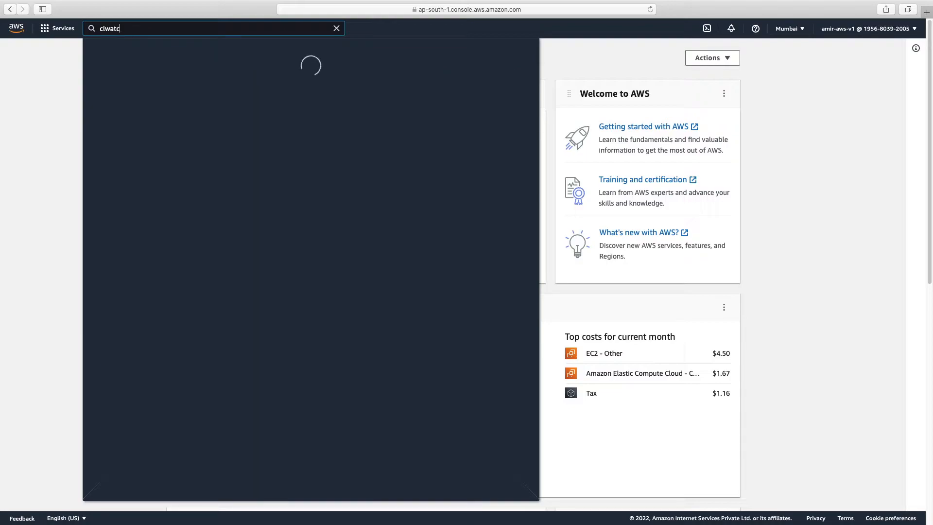
{"action": "key", "text": "BackSpace"}
{"action": "key", "text": "BackSpace"}
{"action": "key", "text": "BackSpace"}
{"action": "key", "text": "BackSpace"}
{"action": "key", "text": "BackSpace"}
{"action": "key", "text": "BackSpace"}
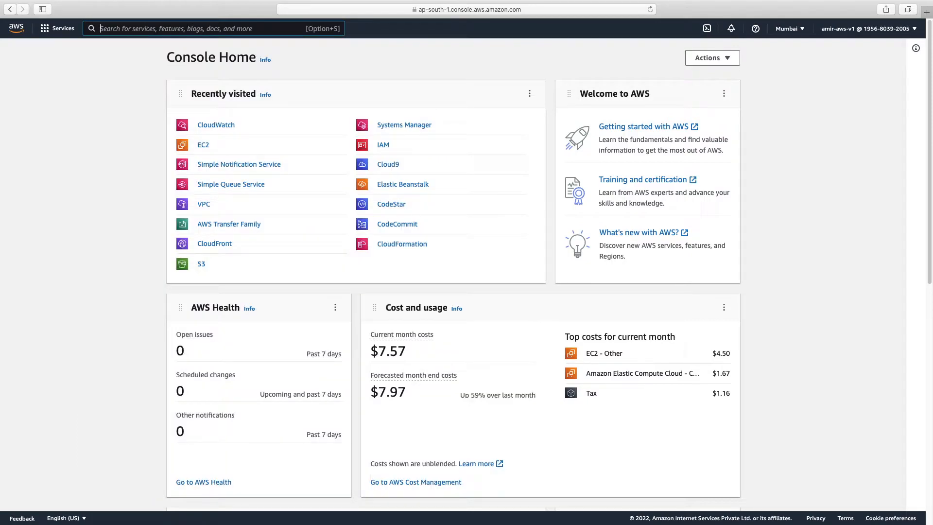
Step: Open the recently visited CloudWatch service from Console Home and switch its overview to the new interface
{"action": "left_click", "coordinate": [212, 128]}
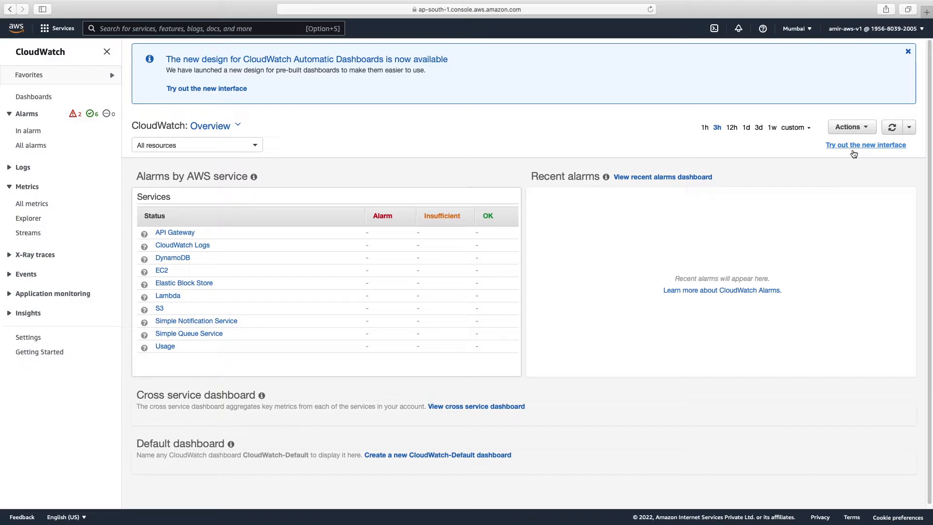
{"action": "left_click", "coordinate": [854, 145]}
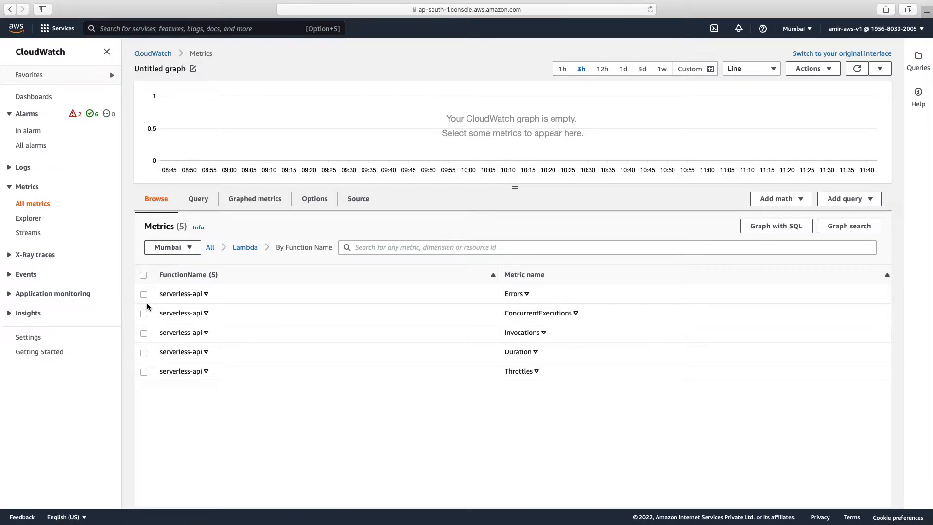
Step: Graph all five Lambda metrics of the serverless-api function and enlarge the graph area, using a custom 12-week range
{"action": "left_click", "coordinate": [143, 275]}
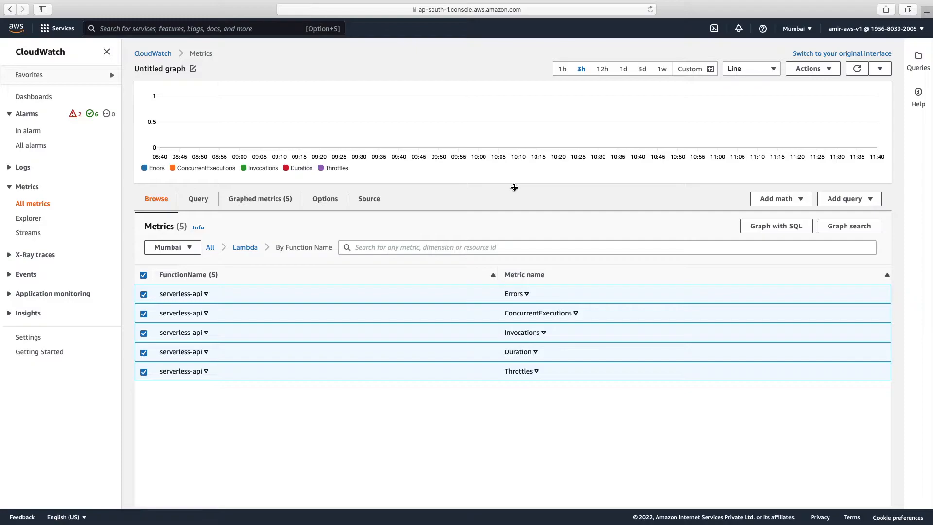
{"action": "left_click_drag", "start_coordinate": [514, 187], "coordinate": [514, 304]}
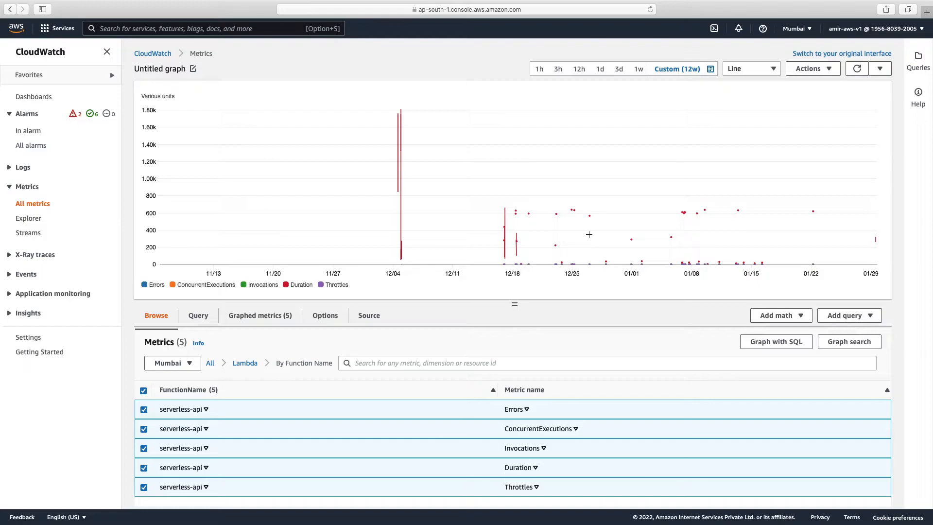
Step: Return to all metric namespaces and graph every metric under EC2's Per-Instance Metrics
{"action": "left_click", "coordinate": [211, 363]}
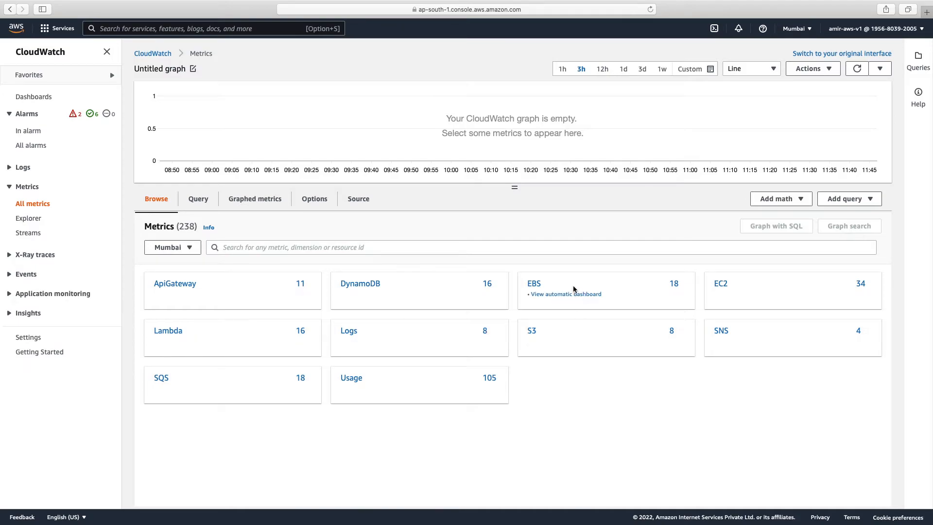
{"action": "left_click", "coordinate": [724, 287]}
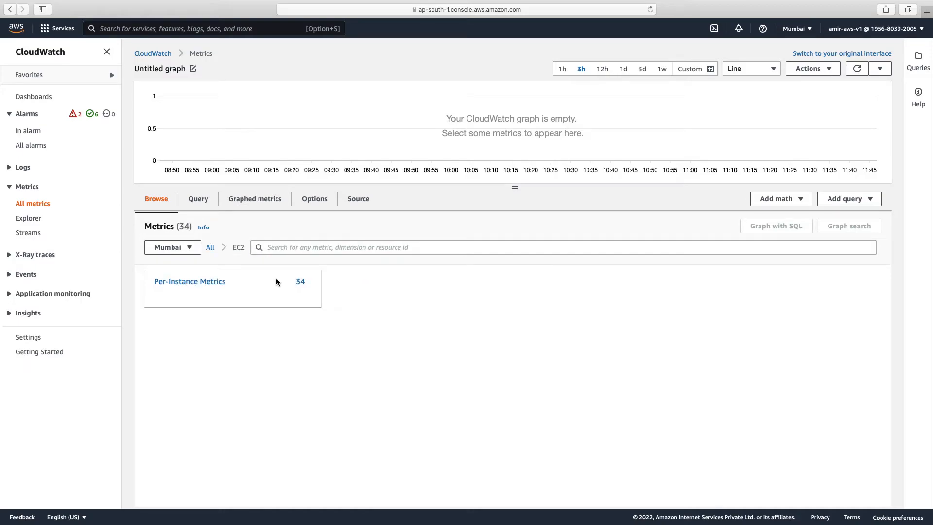
{"action": "left_click", "coordinate": [216, 283]}
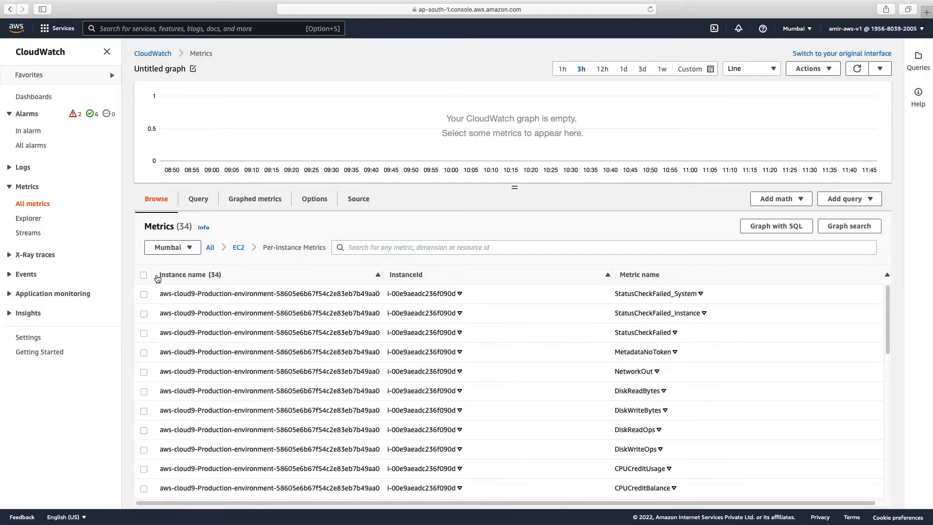
{"action": "left_click", "coordinate": [144, 275]}
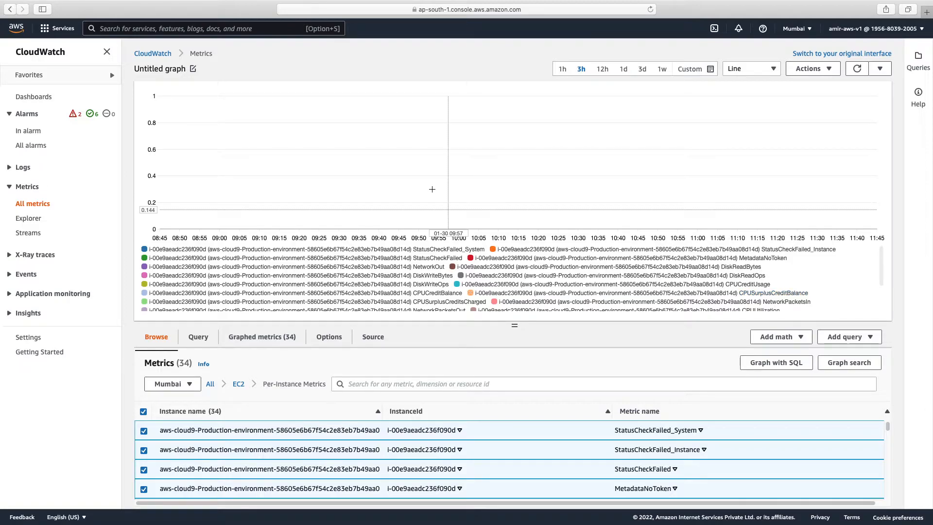
Step: Show the EC2 graph over one week and examine the metric values at the NetworkIn spike
{"action": "left_click", "coordinate": [663, 69]}
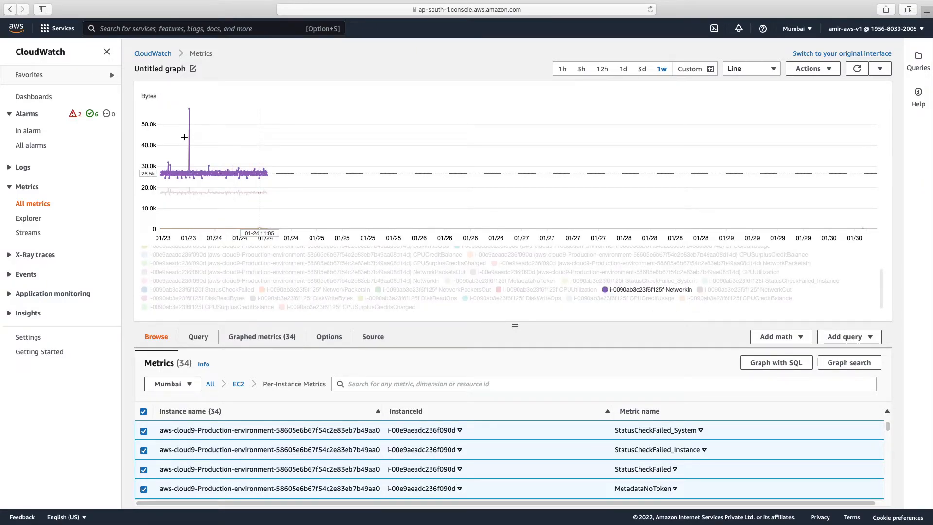
{"action": "mouse_move", "coordinate": [189, 173]}
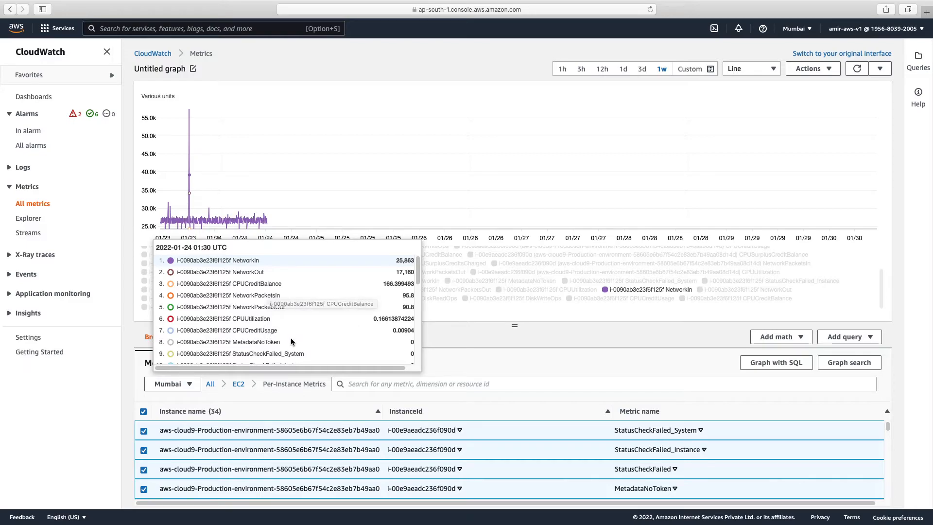
{"action": "left_click_drag", "start_coordinate": [417, 271], "coordinate": [426, 309]}
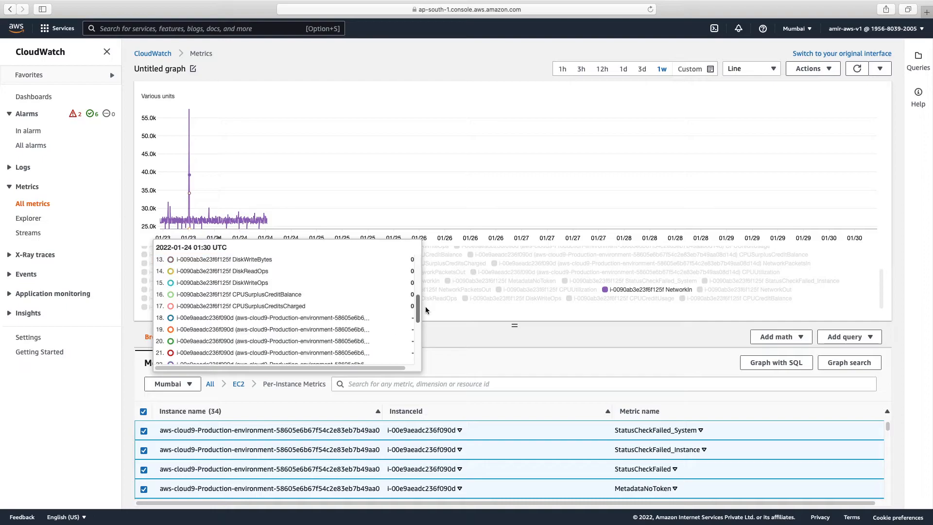
Step: Set the graph's time range to a custom relative range of 12 weeks and inspect the spike
{"action": "left_click", "coordinate": [690, 70]}
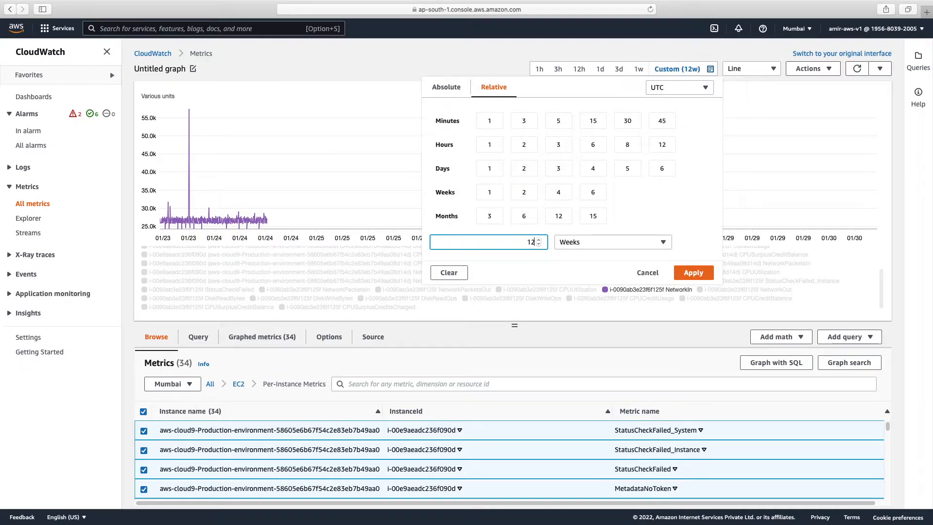
{"action": "left_click", "coordinate": [689, 273]}
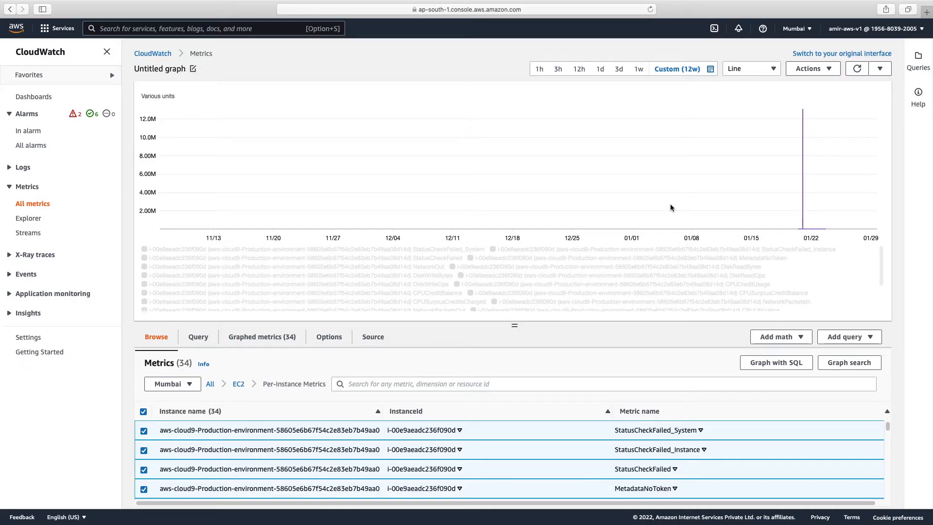
{"action": "mouse_move", "coordinate": [781, 151]}
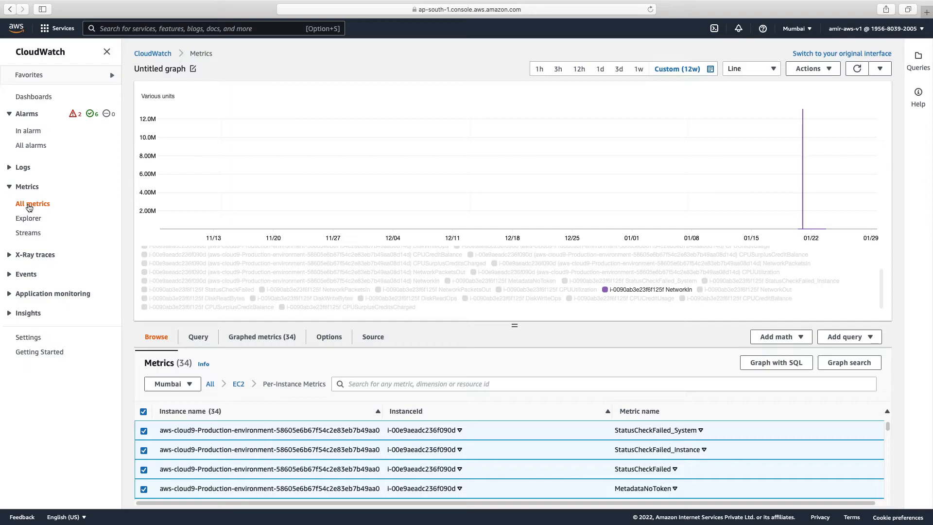
Step: Open the list of all alarms and start creating a new alarm
{"action": "left_click", "coordinate": [28, 187]}
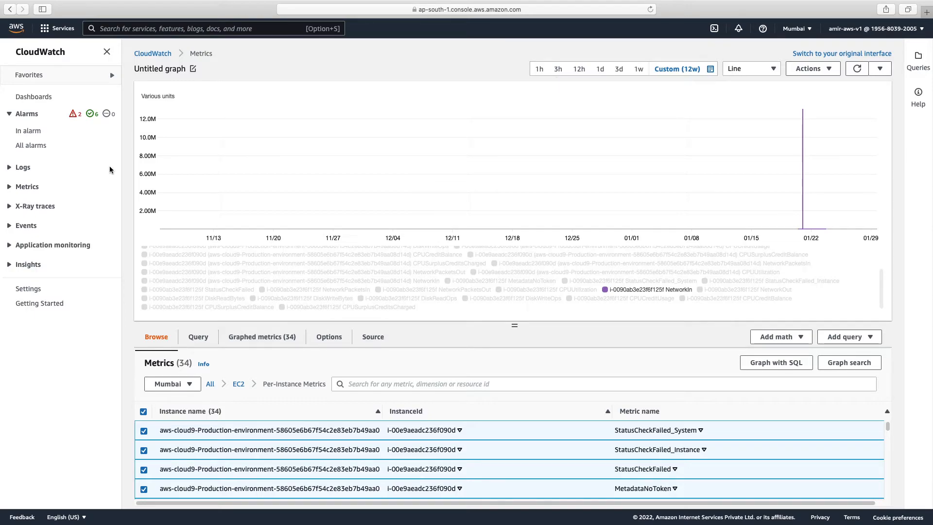
{"action": "left_click", "coordinate": [38, 147]}
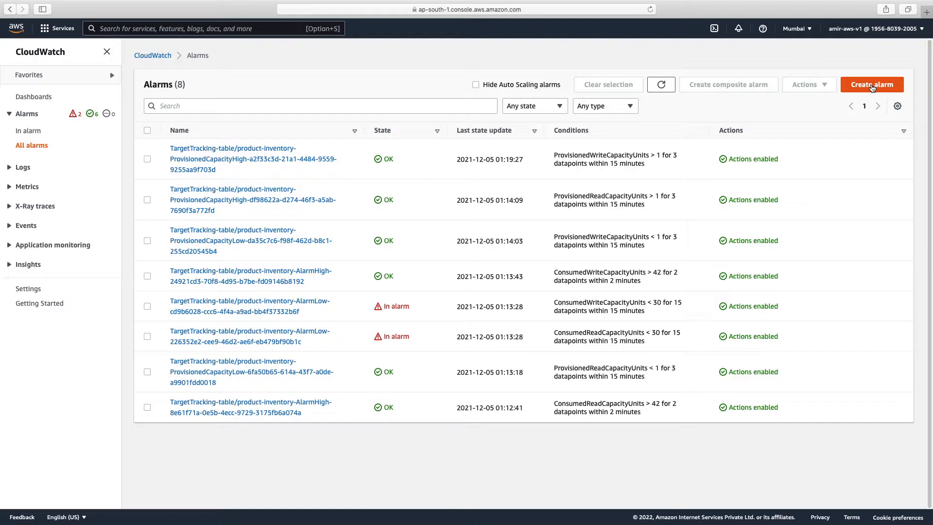
{"action": "left_click", "coordinate": [872, 87]}
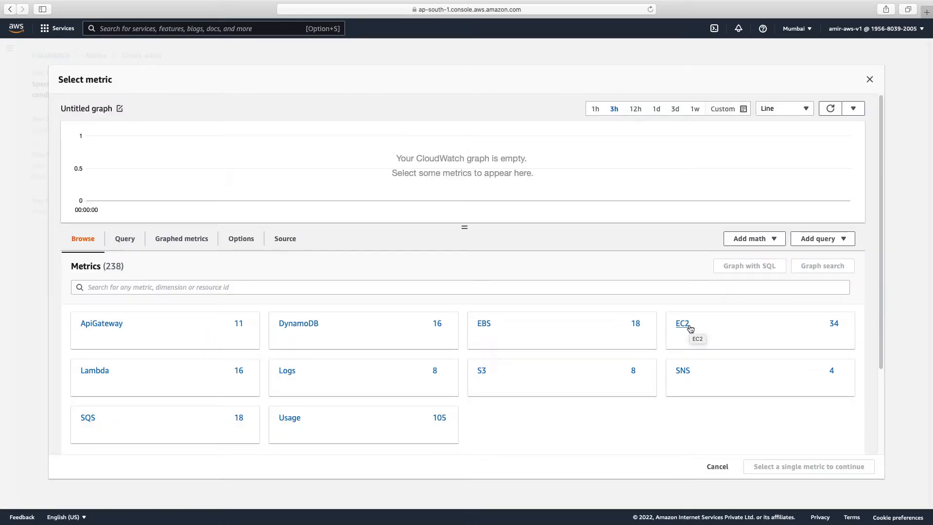
Step: Use CPUUtilization of the aws-cloud9-Production-environment instance, from EC2's Per-Instance Metrics, as the alarm's metric
{"action": "left_click", "coordinate": [682, 324]}
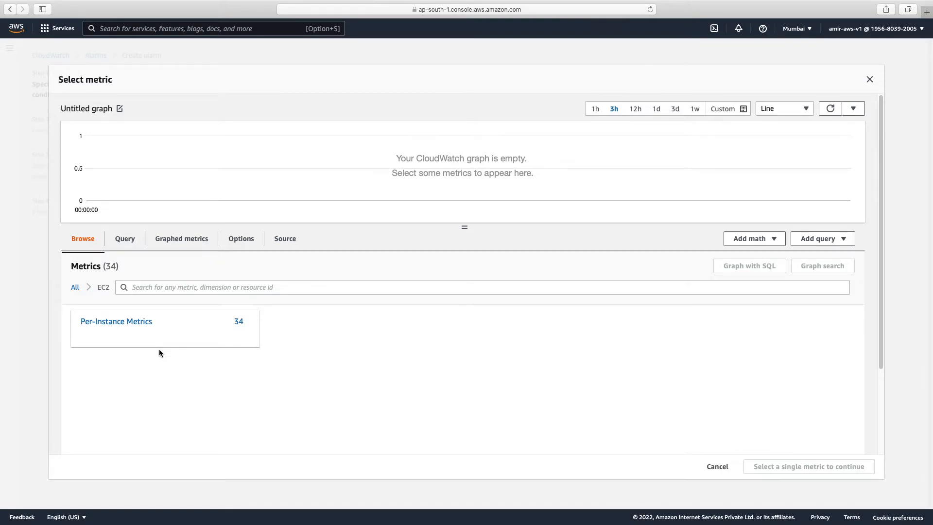
{"action": "left_click", "coordinate": [159, 345]}
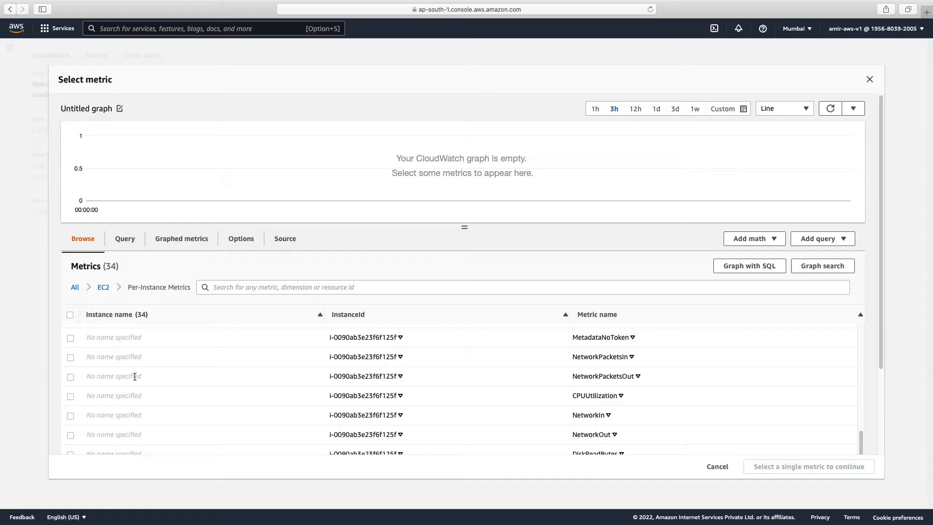
{"action": "scroll", "coordinate": [135, 376], "scroll_direction": "up", "scroll_amount": 10}
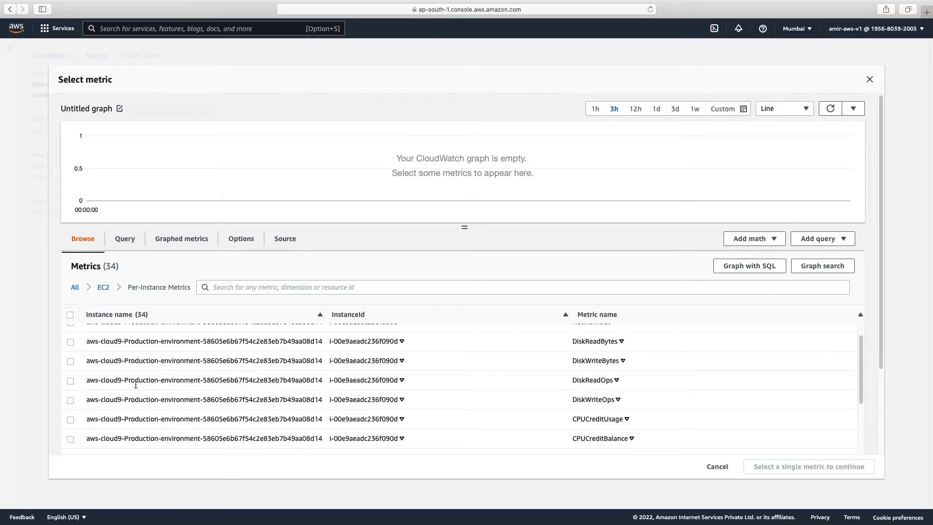
{"action": "scroll", "coordinate": [274, 385], "scroll_direction": "down", "scroll_amount": 1}
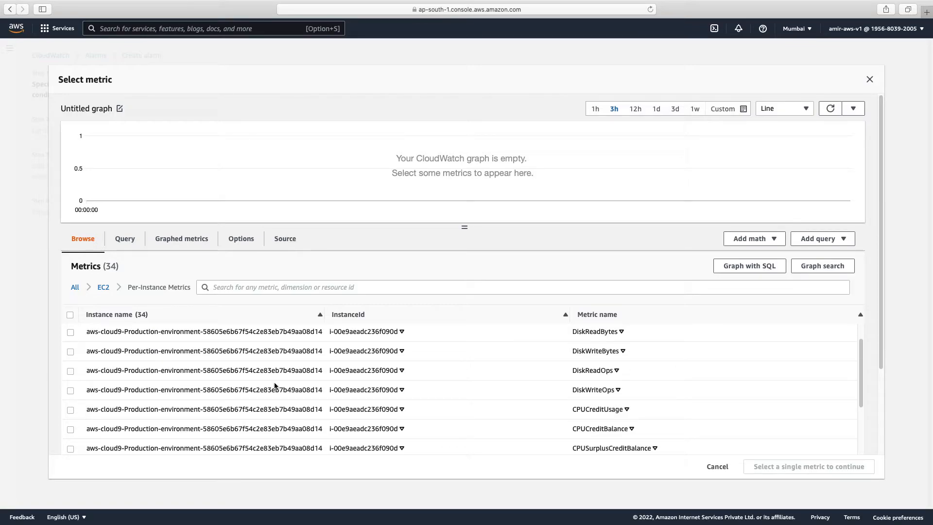
{"action": "scroll", "coordinate": [611, 351], "scroll_direction": "down", "scroll_amount": 5}
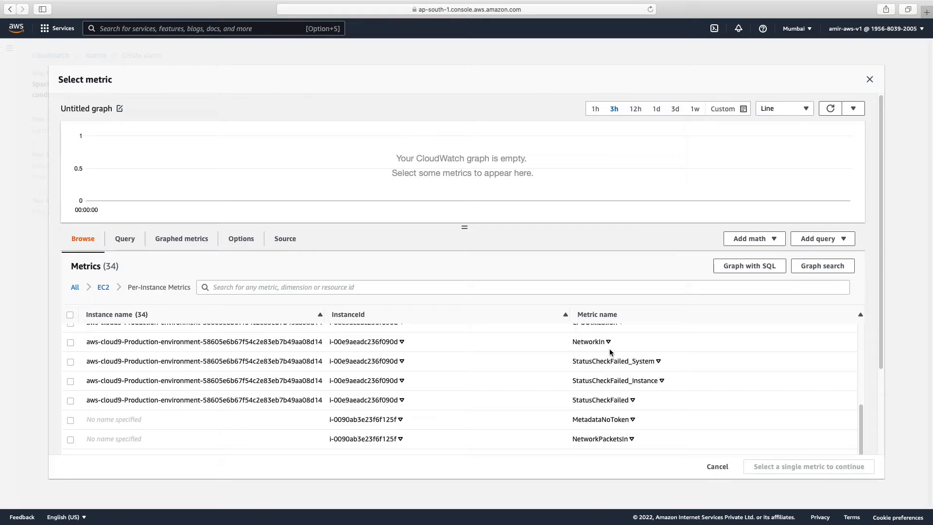
{"action": "scroll", "coordinate": [611, 352], "scroll_direction": "down", "scroll_amount": 2}
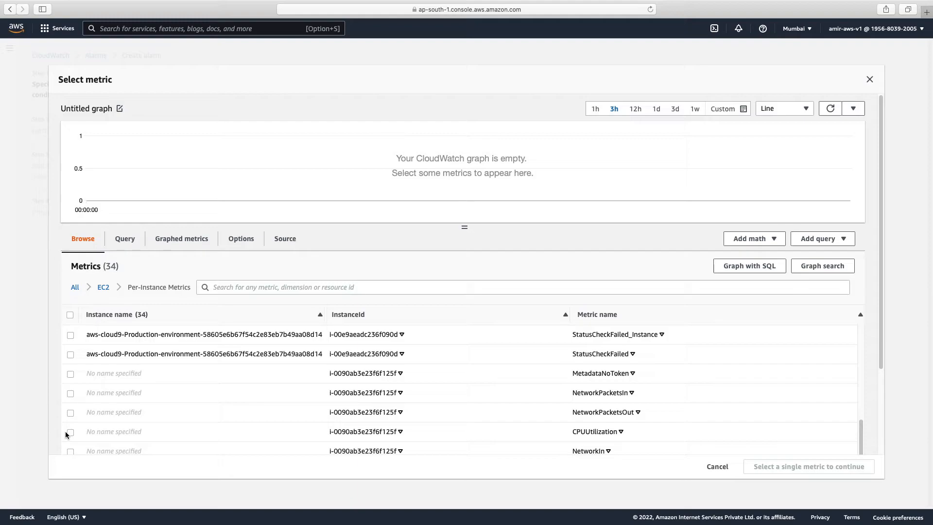
{"action": "scroll", "coordinate": [133, 408], "scroll_direction": "up", "scroll_amount": 10}
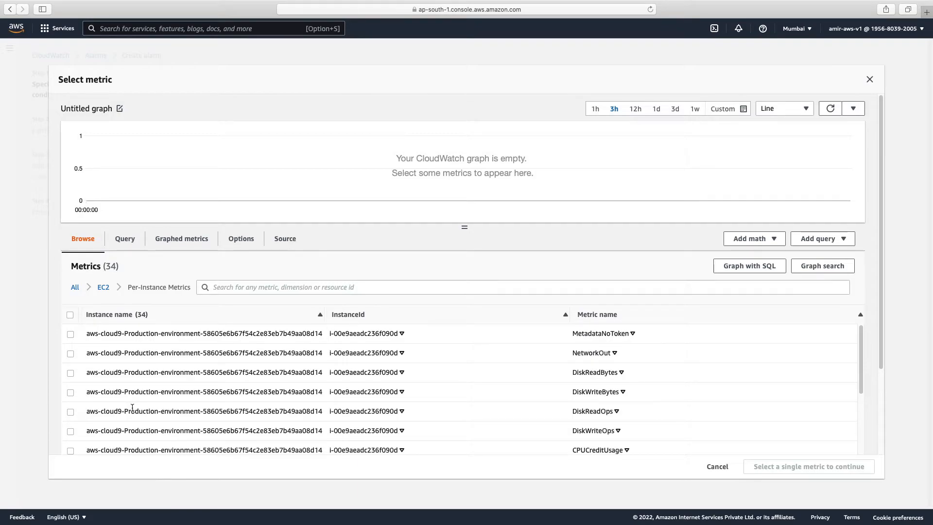
{"action": "scroll", "coordinate": [489, 396], "scroll_direction": "down", "scroll_amount": 2}
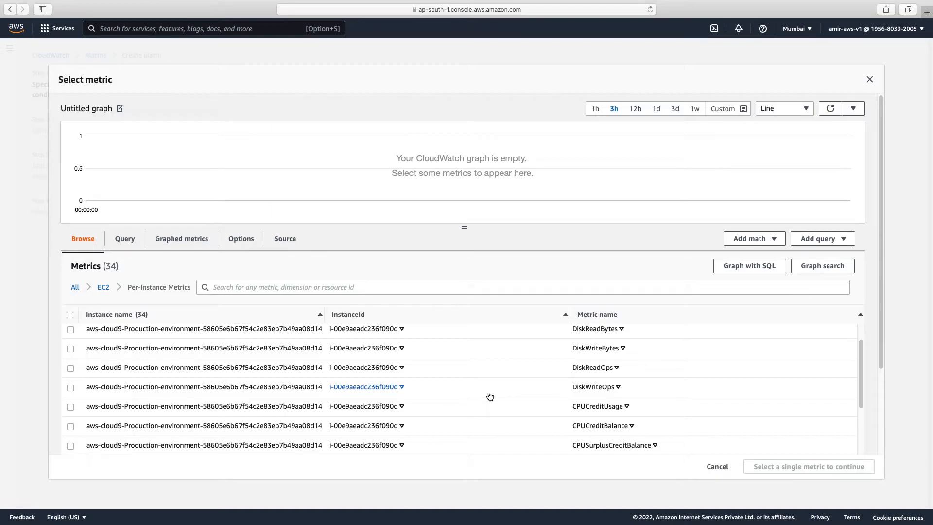
{"action": "scroll", "coordinate": [489, 397], "scroll_direction": "down", "scroll_amount": 3}
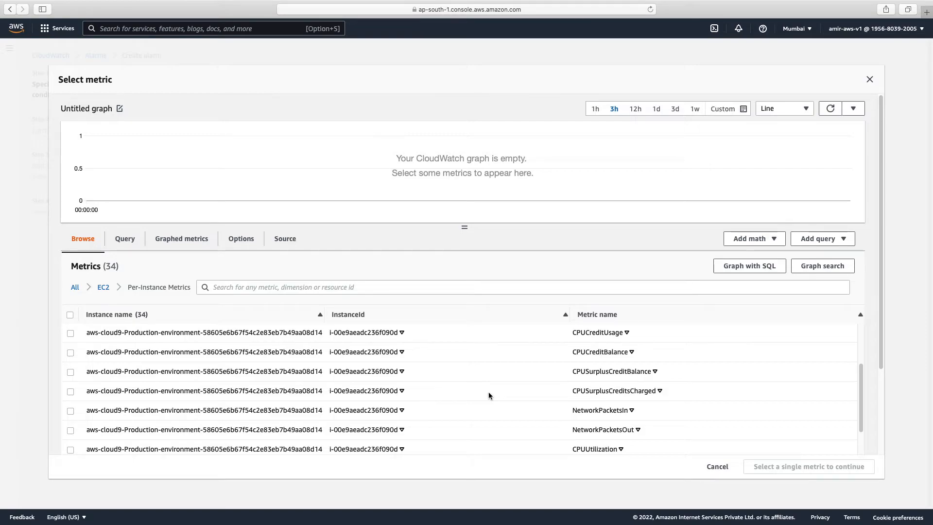
{"action": "scroll", "coordinate": [488, 394], "scroll_direction": "down", "scroll_amount": 1}
{"action": "left_click", "coordinate": [110, 418]}
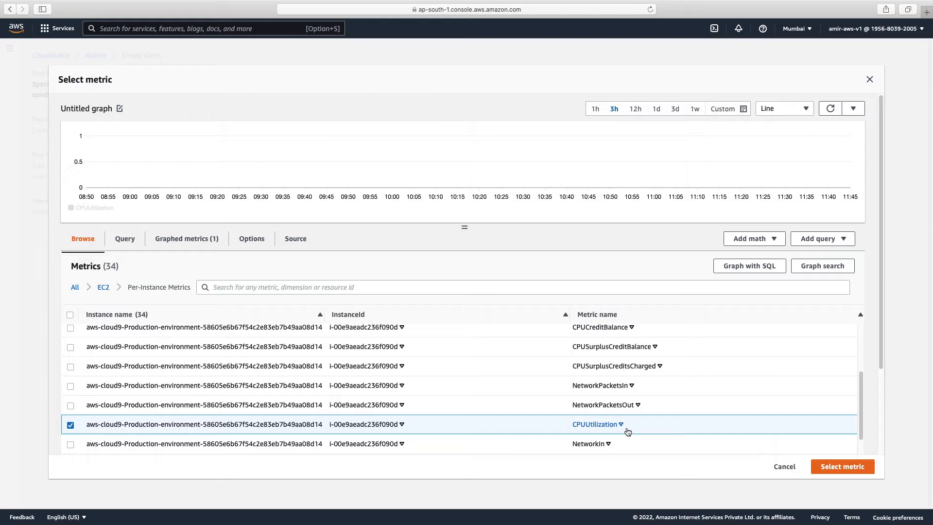
{"action": "left_click", "coordinate": [839, 469]}
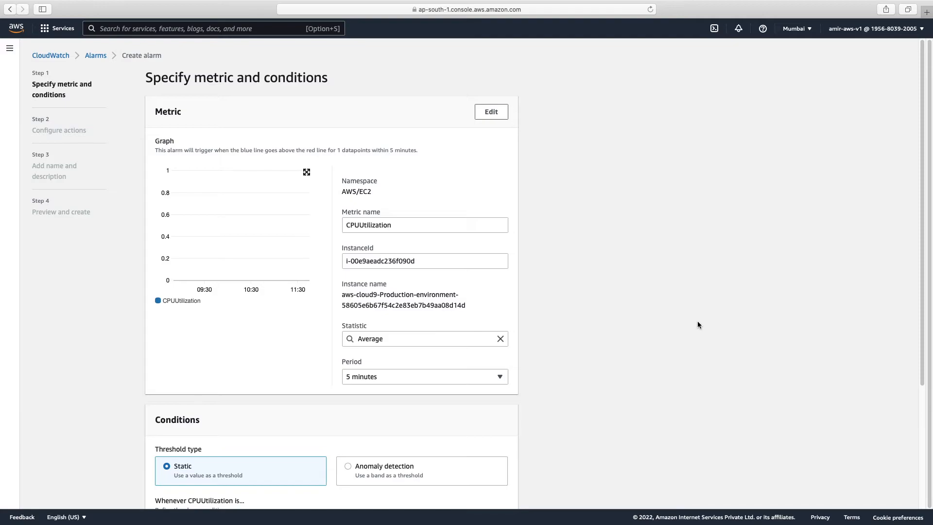
Step: Review the alarm's metric and condition settings and expand the additional configuration for datapoints and missing data
{"action": "scroll", "coordinate": [607, 387], "scroll_direction": "down", "scroll_amount": 3}
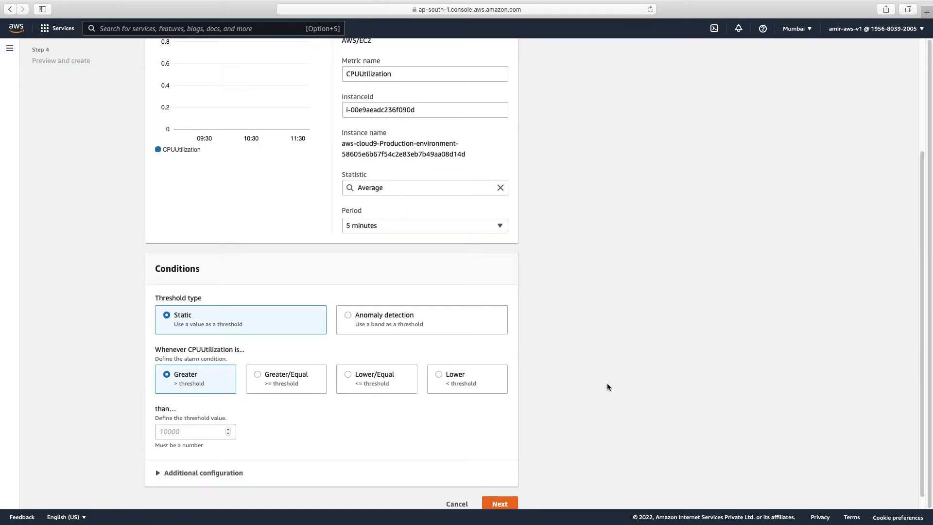
{"action": "scroll", "coordinate": [503, 226], "scroll_direction": "up", "scroll_amount": 2}
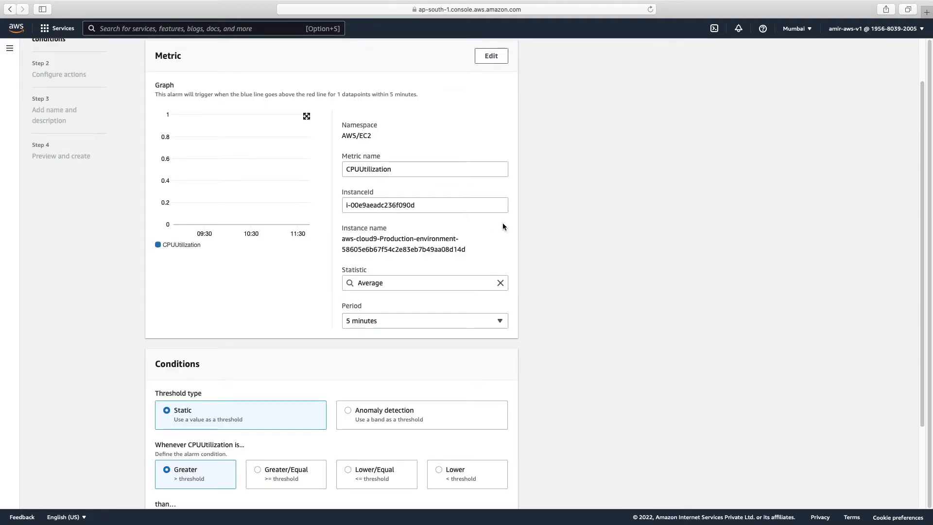
{"action": "scroll", "coordinate": [344, 365], "scroll_direction": "down", "scroll_amount": 1}
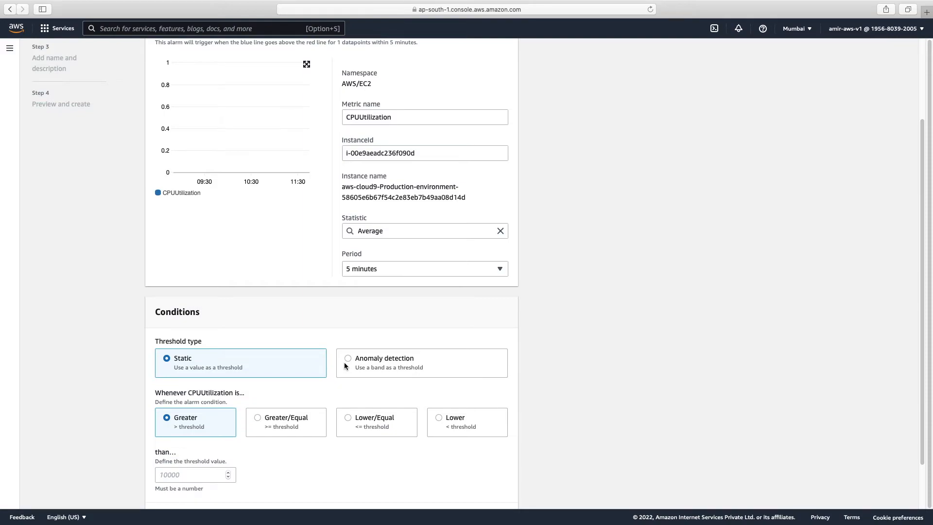
{"action": "scroll", "coordinate": [231, 375], "scroll_direction": "down", "scroll_amount": 1}
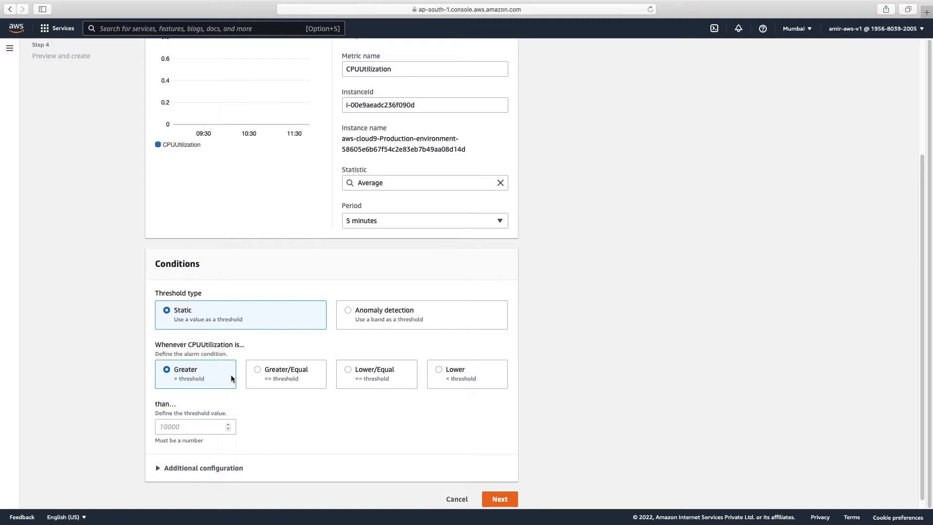
{"action": "left_click", "coordinate": [233, 468]}
{"action": "scroll", "coordinate": [325, 431], "scroll_direction": "down", "scroll_amount": 2}
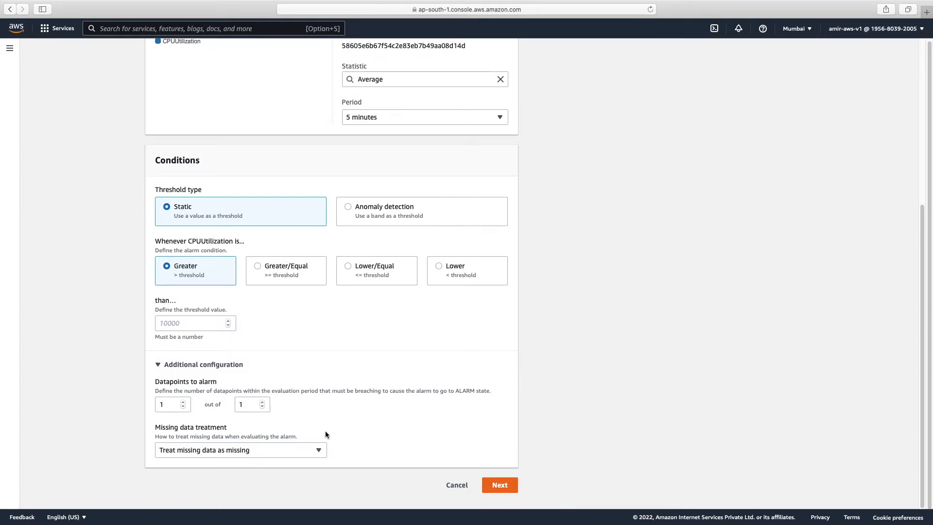
Step: Set the alarm's static threshold for CPUUtilization to greater than 2000 and review the metric and conditions
{"action": "scroll", "coordinate": [191, 368], "scroll_direction": "up", "scroll_amount": 1}
{"action": "left_click", "coordinate": [191, 370]}
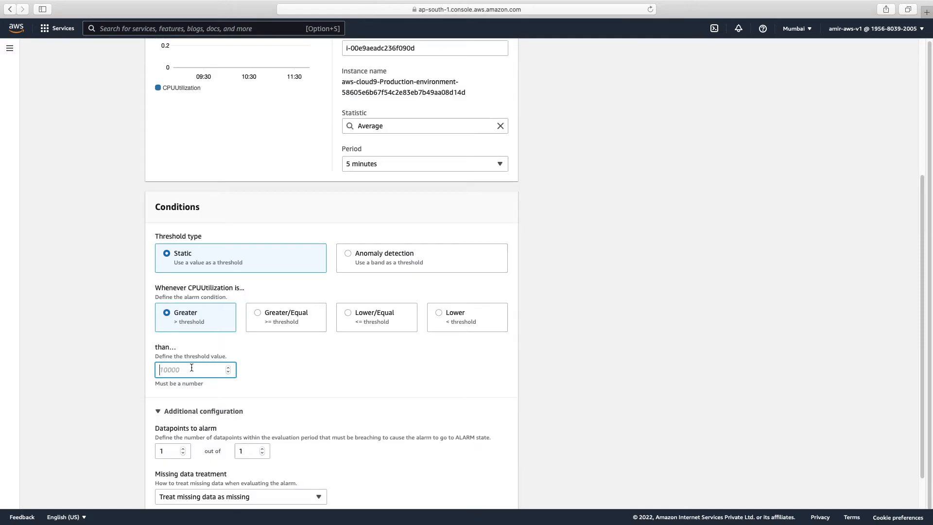
{"action": "type", "text": "2000"}
{"action": "scroll", "coordinate": [400, 377], "scroll_direction": "up", "scroll_amount": 1}
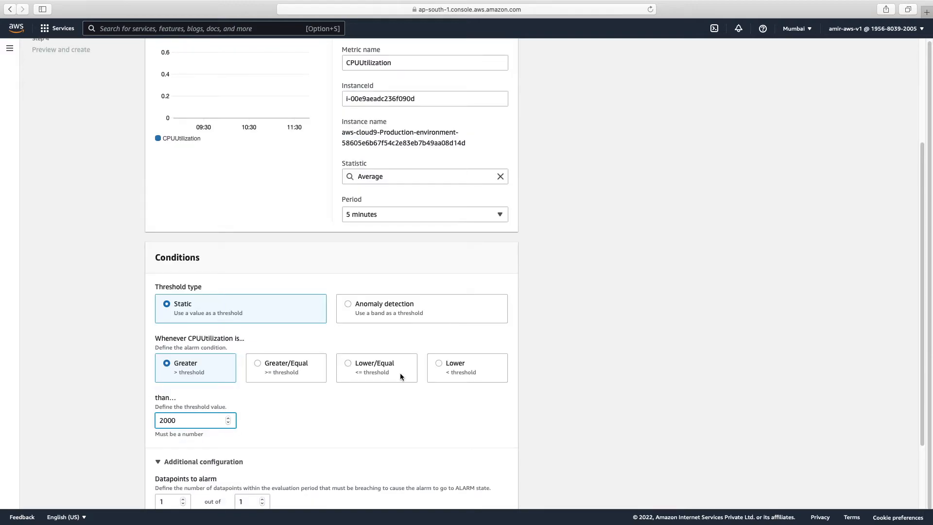
{"action": "scroll", "coordinate": [258, 305], "scroll_direction": "up", "scroll_amount": 2}
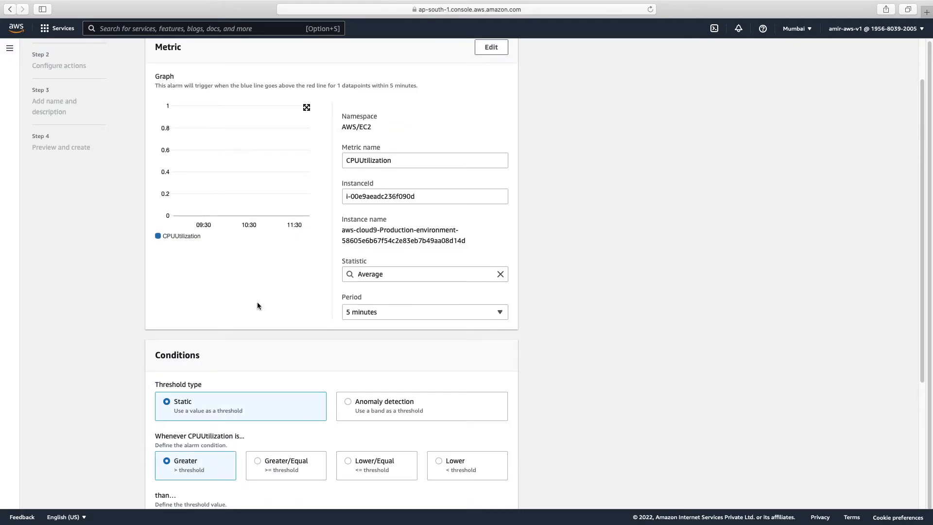
{"action": "scroll", "coordinate": [258, 305], "scroll_direction": "down", "scroll_amount": 4}
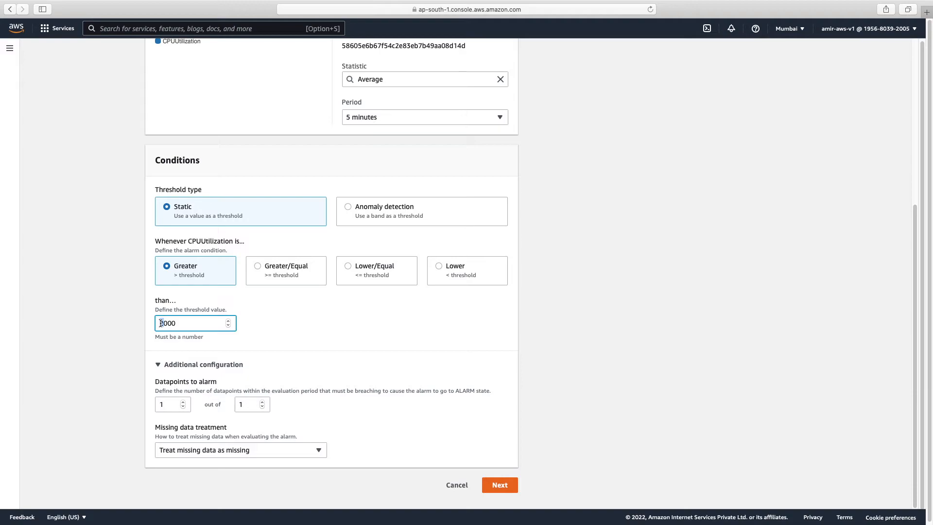
Step: Set the CPUUtilization threshold to 1600, check it on the enlarged graph, and continue to the alarm's actions
{"action": "type", "text": "16"}
{"action": "scroll", "coordinate": [279, 212], "scroll_direction": "up", "scroll_amount": 5}
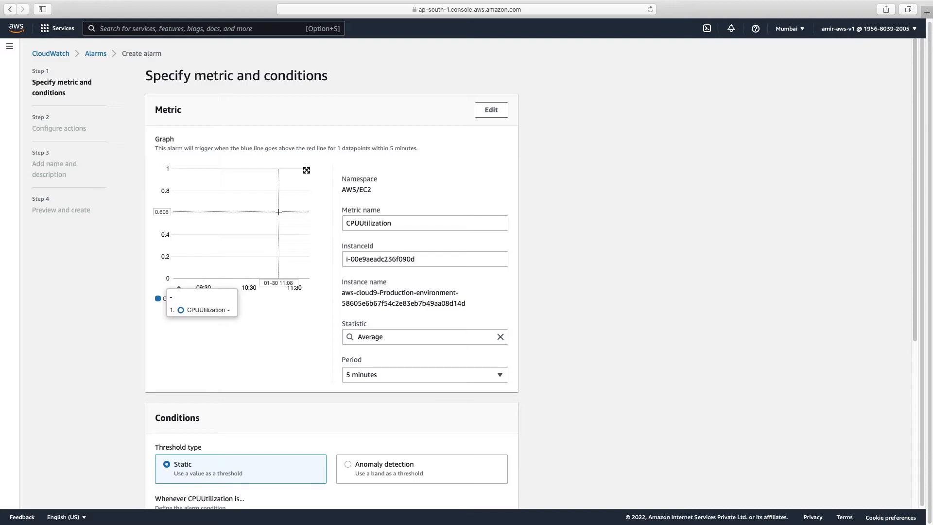
{"action": "left_click", "coordinate": [306, 170]}
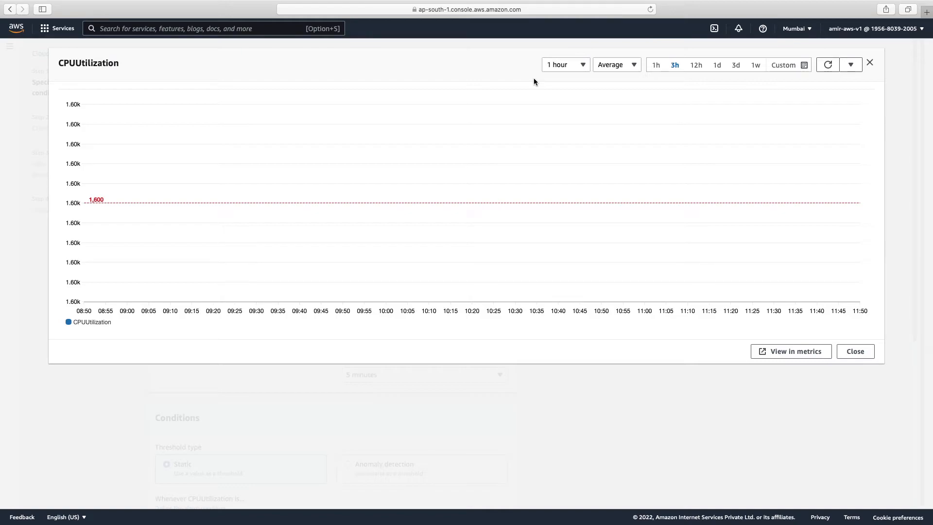
{"action": "key", "text": "Escape"}
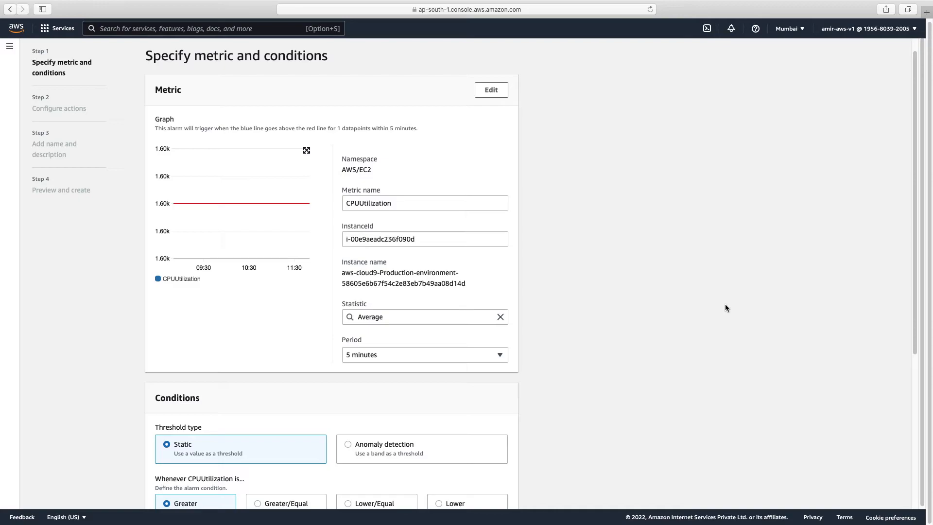
{"action": "scroll", "coordinate": [726, 304], "scroll_direction": "down", "scroll_amount": 5}
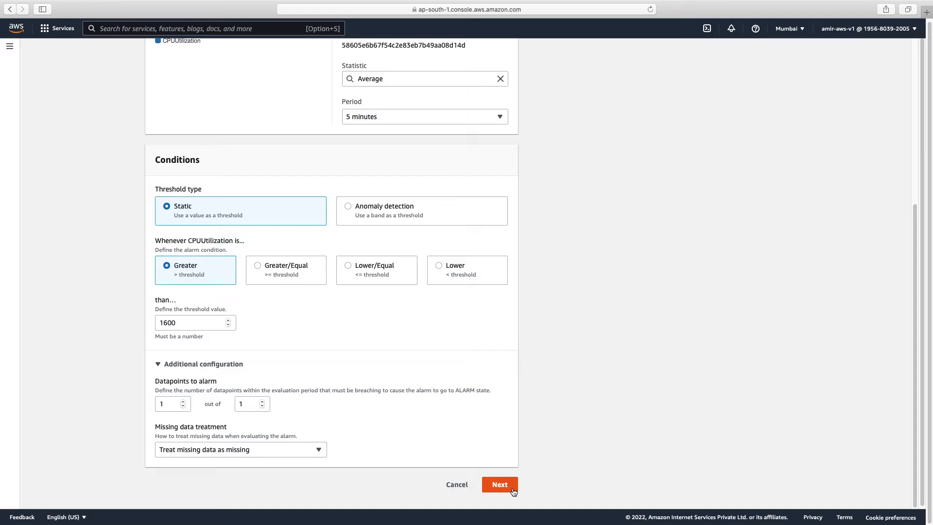
{"action": "left_click", "coordinate": [513, 491]}
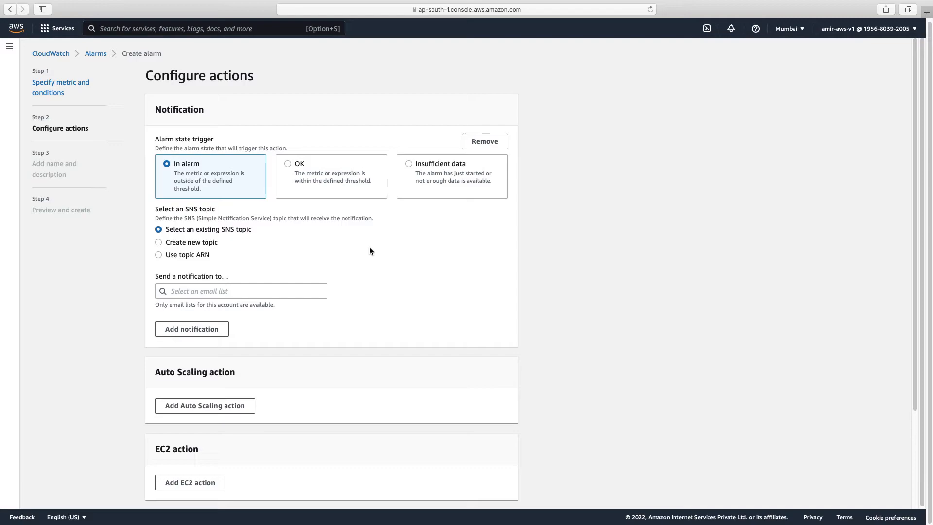
Step: Enter the recipient's e-mail address as the existing SNS topic to notify when in alarm, and continue to the alarm's name and description
{"action": "left_click", "coordinate": [226, 296]}
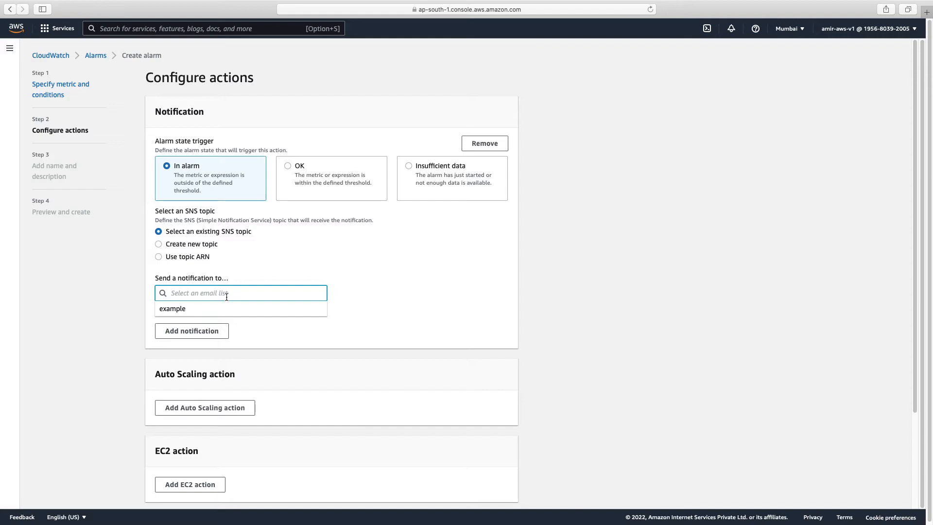
{"action": "type", "text": "amir"}
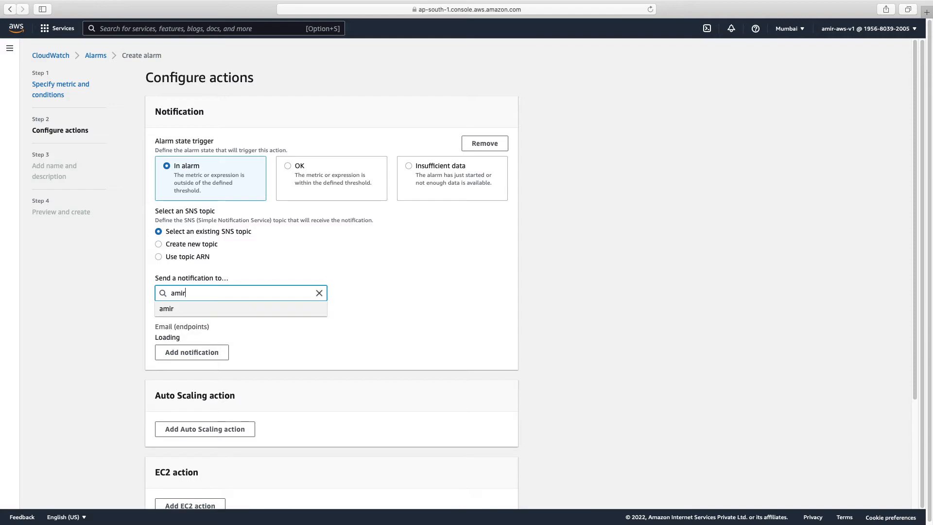
{"action": "type", "text": "ustafa@example.com"}
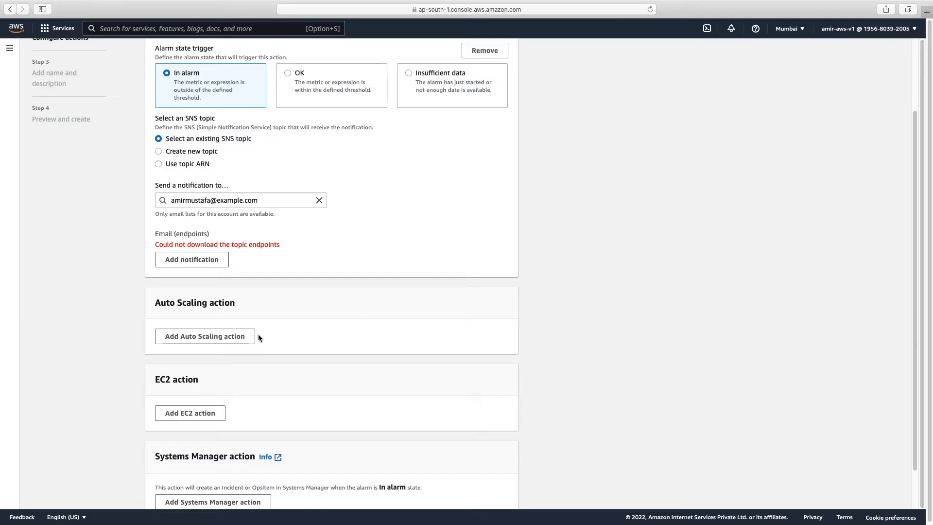
{"action": "scroll", "coordinate": [258, 334], "scroll_direction": "down", "scroll_amount": 2}
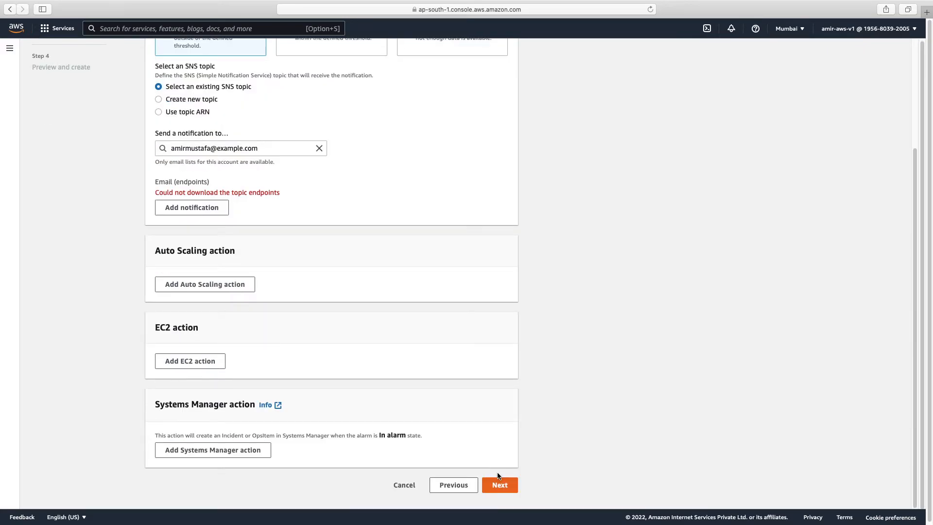
{"action": "left_click", "coordinate": [498, 481]}
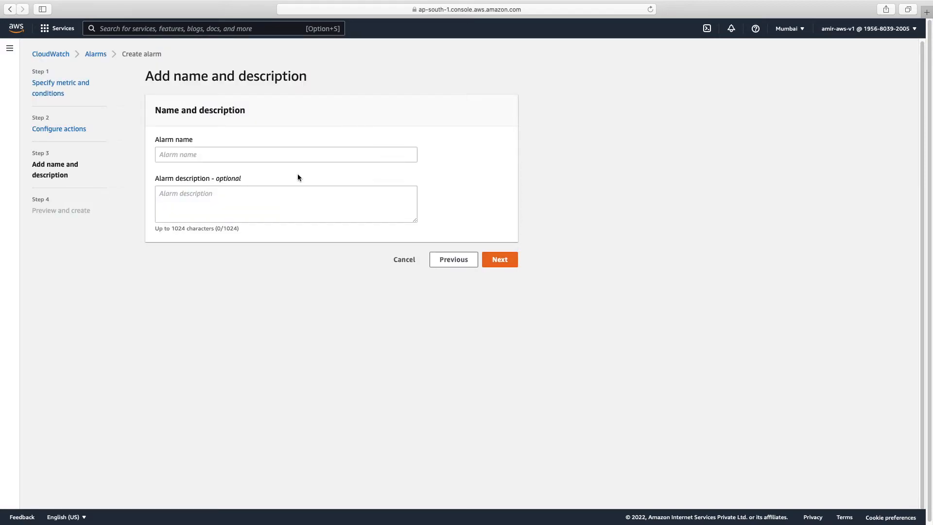
Step: Name the alarm "EC2 Cloud9 Threshold computation", review its settings and create it
{"action": "left_click", "coordinate": [292, 154]}
{"action": "type", "text": "AWS"}
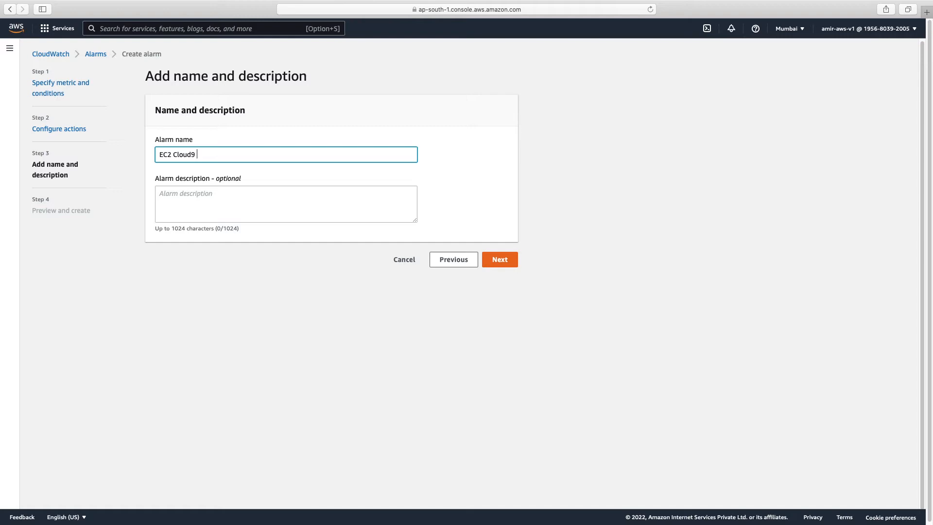
{"action": "type", "text": "Threshold computat"}
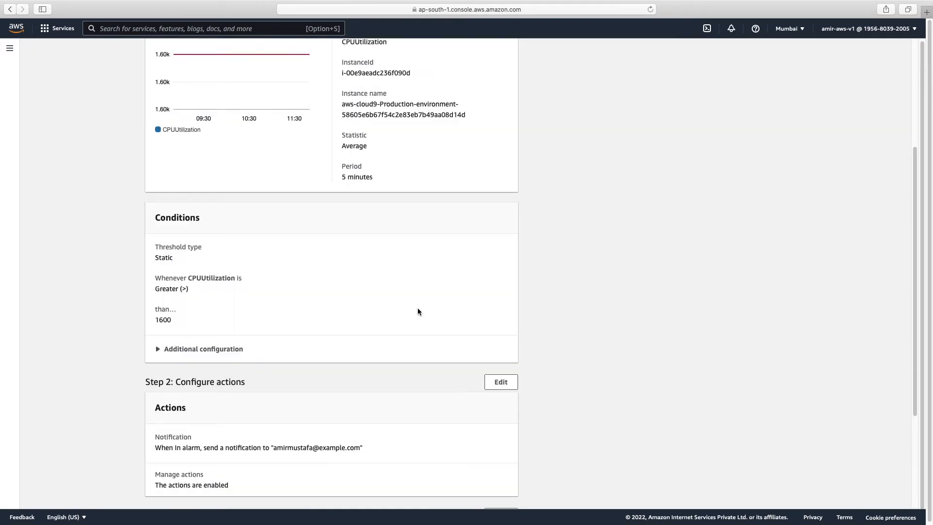
{"action": "scroll", "coordinate": [418, 311], "scroll_direction": "down", "scroll_amount": 5}
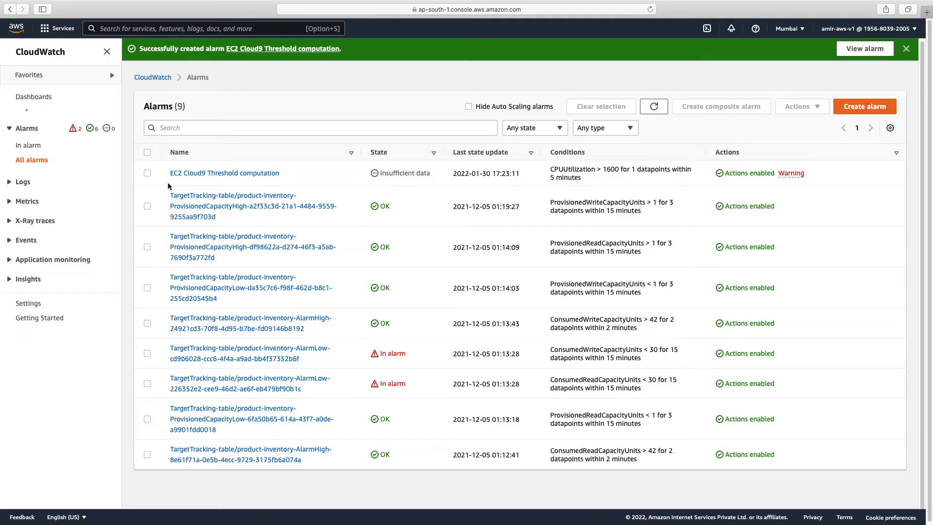
Step: Find the EC2 service in the console and open its list of instances
{"action": "key", "text": "alt+s"}
{"action": "type", "text": "ec2"}
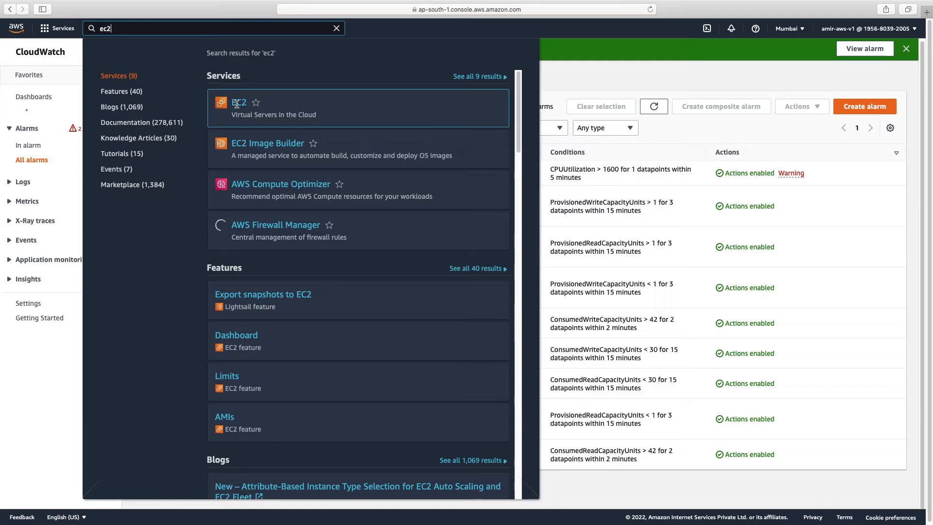
{"action": "left_click", "coordinate": [237, 104]}
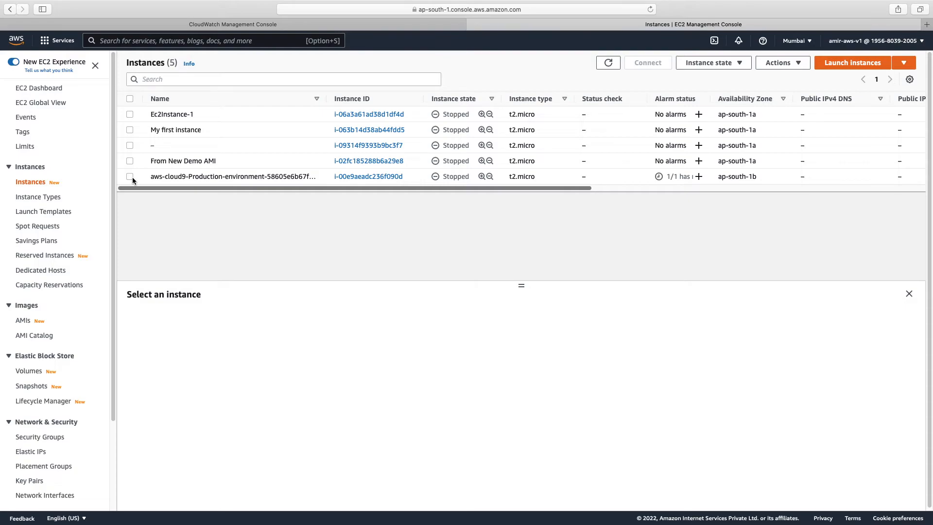
Step: Start the stopped aws-cloud9-Production-environment instance
{"action": "left_click", "coordinate": [130, 176]}
{"action": "left_click", "coordinate": [758, 66]}
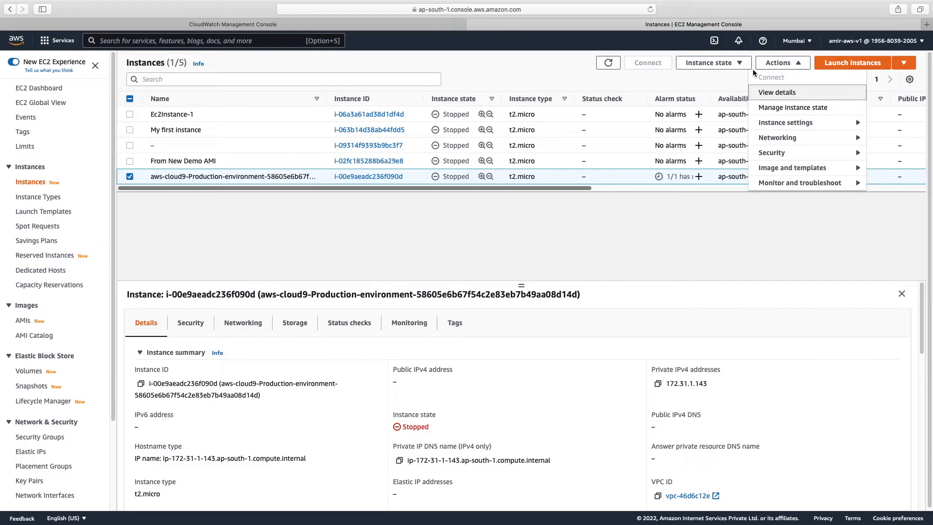
{"action": "scroll", "coordinate": [704, 146], "scroll_direction": "right", "scroll_amount": 6}
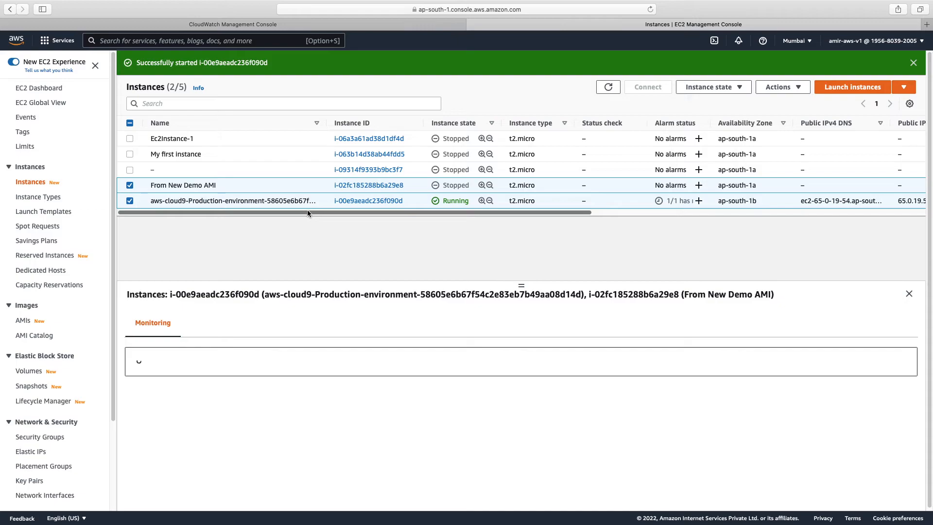
Step: Begin a CloudWatch alarm for the aws-cloud9-Production-environment instance, with CPU utilization as the sampled data and a threshold of 60 percent
{"action": "left_click", "coordinate": [698, 200]}
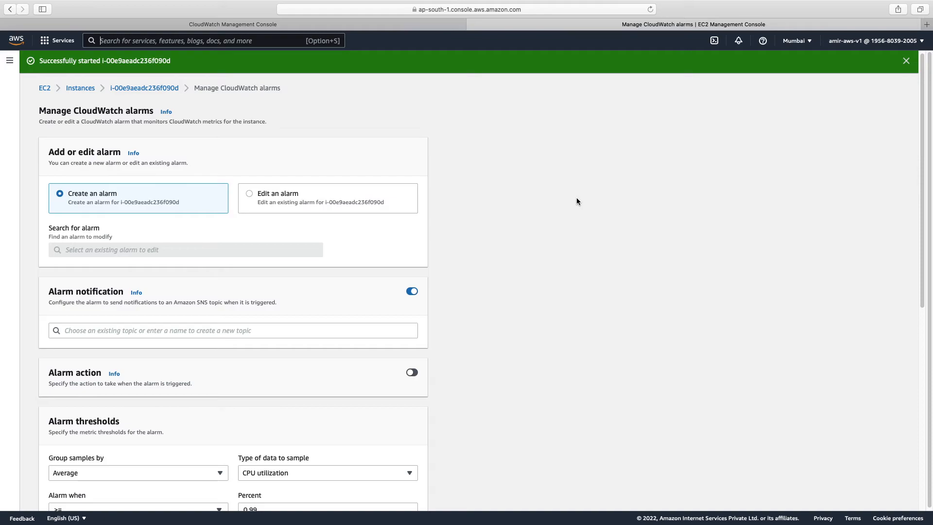
{"action": "scroll", "coordinate": [285, 391], "scroll_direction": "down", "scroll_amount": 3}
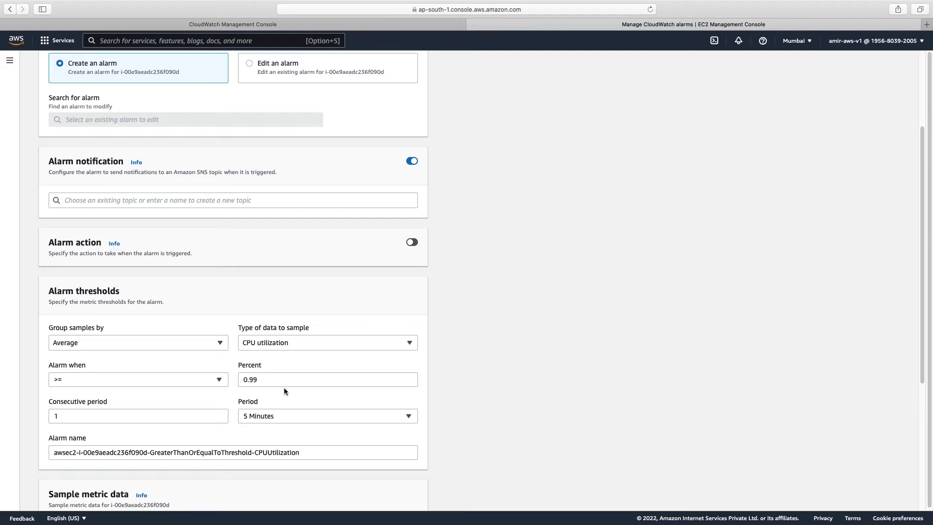
{"action": "left_click", "coordinate": [284, 343]}
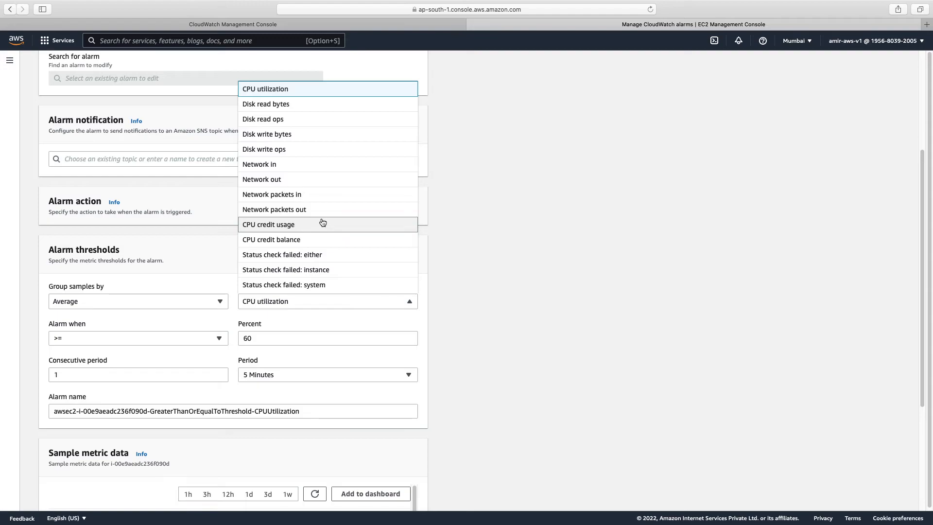
{"action": "left_click", "coordinate": [294, 90]}
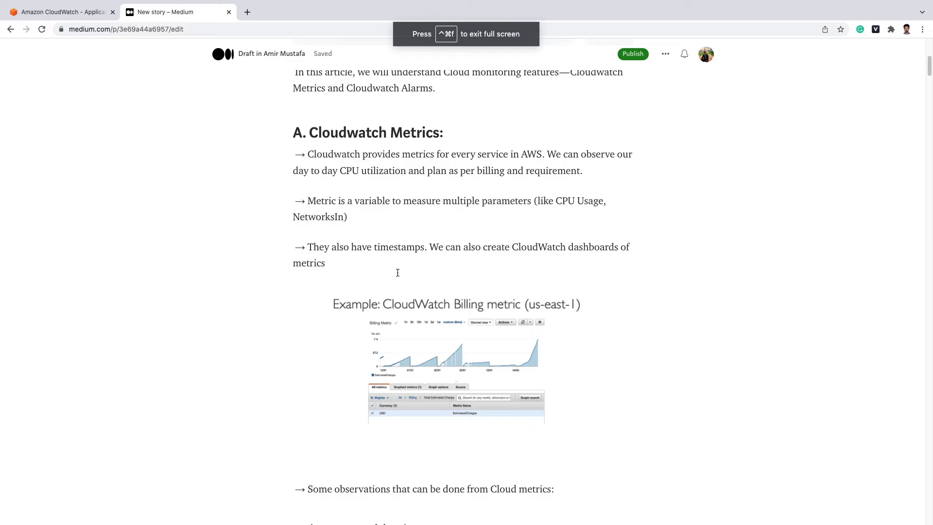
{"action": "scroll", "coordinate": [397, 272], "scroll_direction": "down", "scroll_amount": 10}
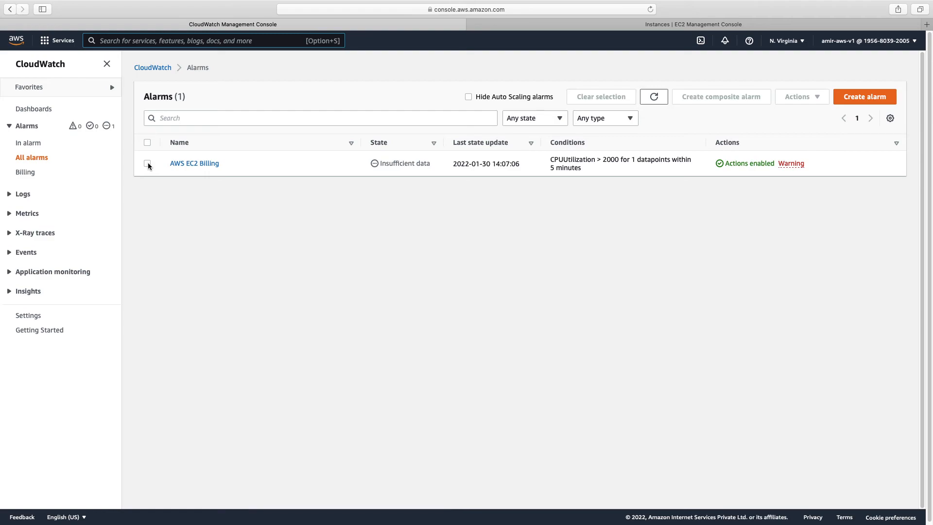
{"action": "key", "text": "super+Tab"}
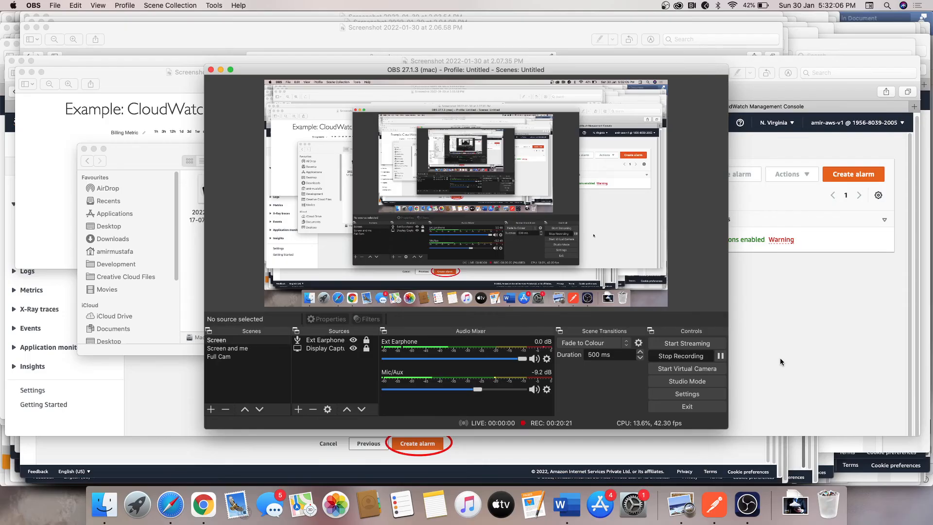
{"action": "left_click", "coordinate": [720, 356]}
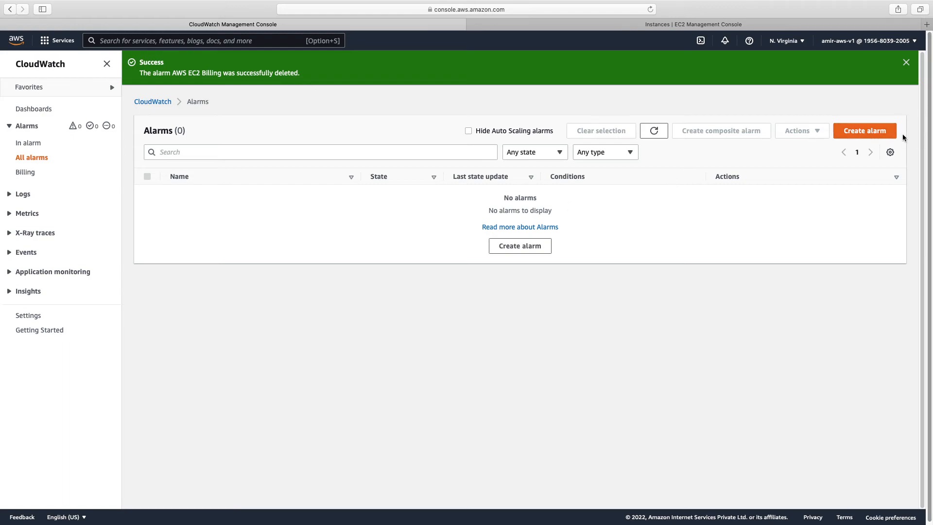
Step: Start creating a new CloudWatch alarm in the N. Virginia region and list EC2's Per-Instance Metrics for it
{"action": "left_click", "coordinate": [889, 136]}
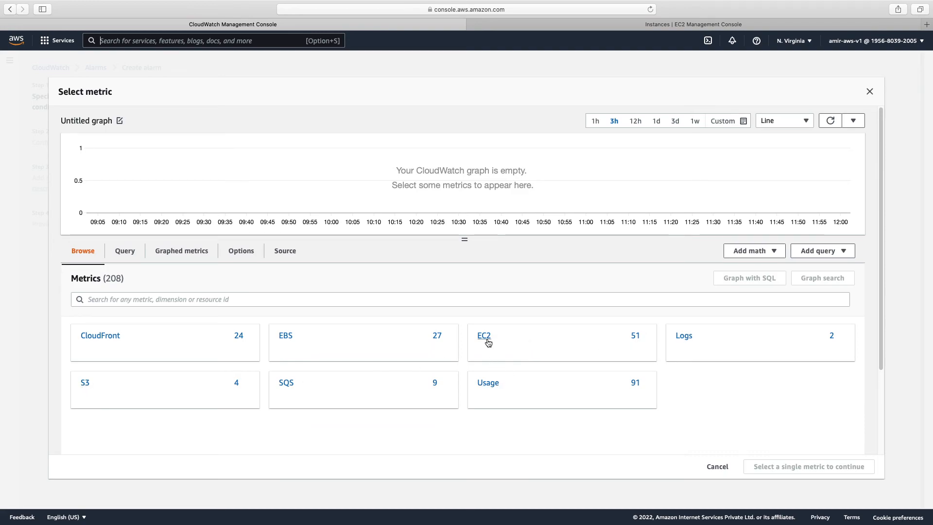
{"action": "left_click", "coordinate": [486, 336]}
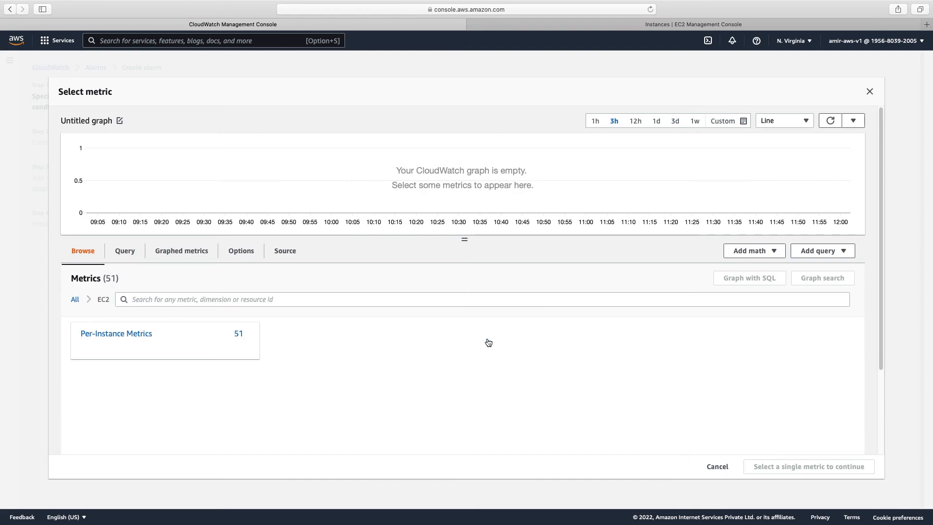
{"action": "left_click", "coordinate": [108, 334]}
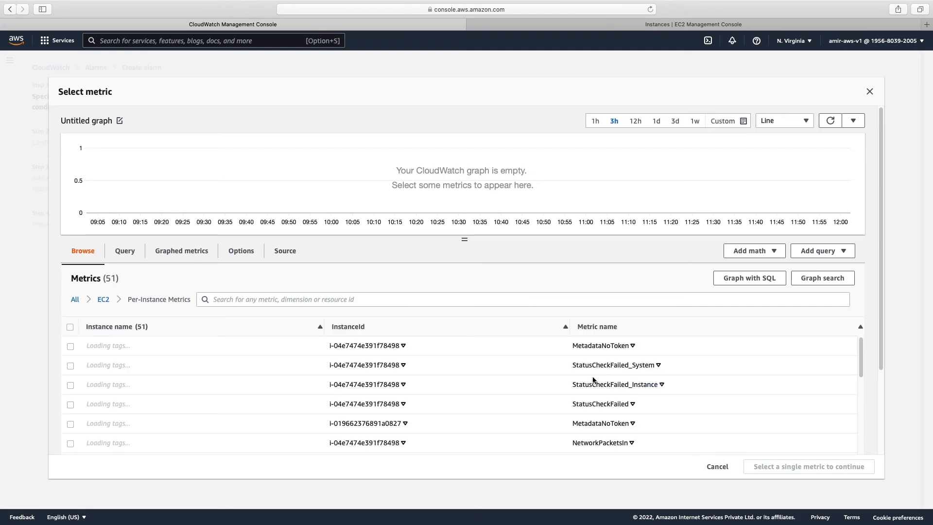
{"action": "scroll", "coordinate": [372, 372], "scroll_direction": "down", "scroll_amount": 5}
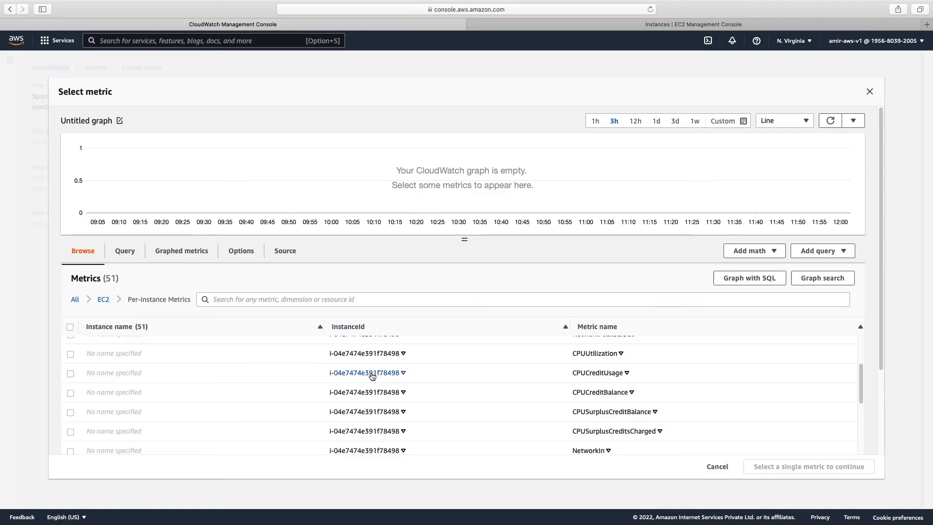
{"action": "scroll", "coordinate": [371, 373], "scroll_direction": "up", "scroll_amount": 5}
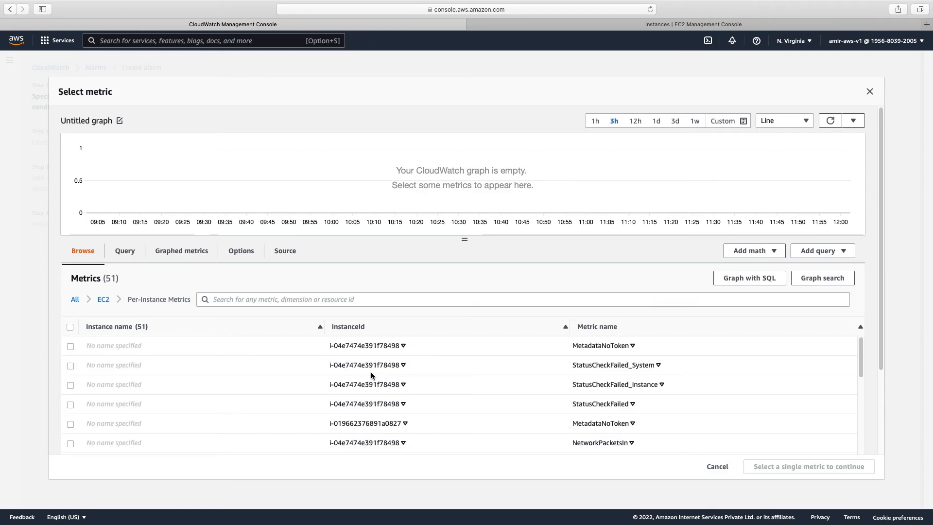
{"action": "scroll", "coordinate": [371, 375], "scroll_direction": "down", "scroll_amount": 5}
{"action": "scroll", "coordinate": [371, 375], "scroll_direction": "down", "scroll_amount": 5}
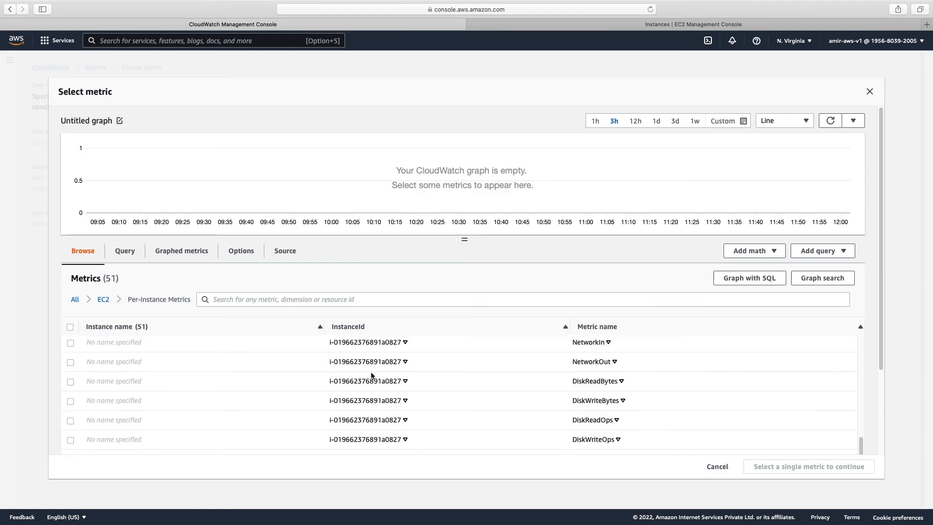
{"action": "scroll", "coordinate": [371, 375], "scroll_direction": "down", "scroll_amount": 5}
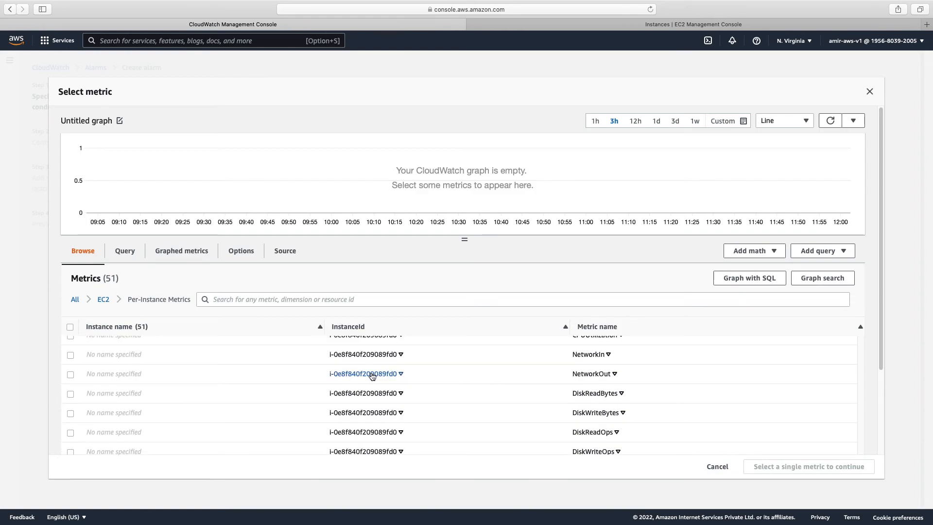
{"action": "scroll", "coordinate": [864, 351], "scroll_direction": "up", "scroll_amount": 3}
{"action": "scroll", "coordinate": [871, 351], "scroll_direction": "down", "scroll_amount": 3}
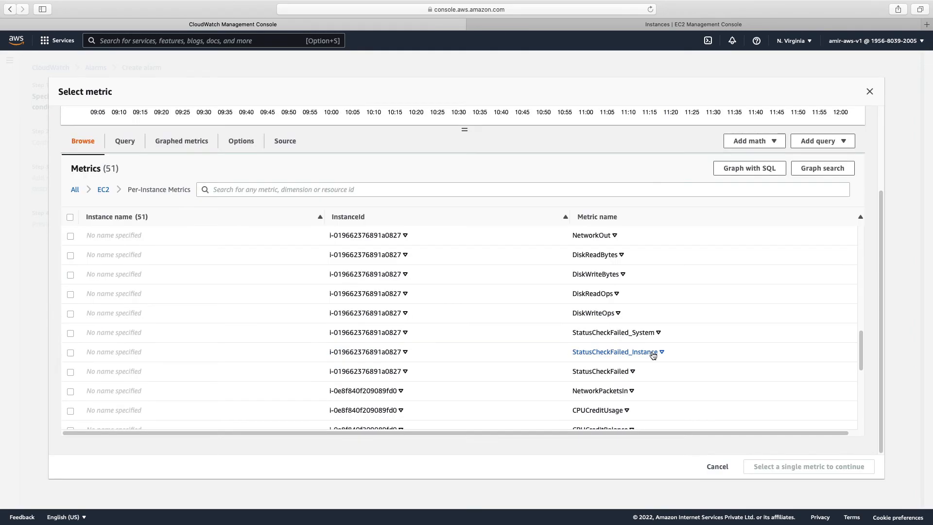
{"action": "scroll", "coordinate": [653, 356], "scroll_direction": "down", "scroll_amount": 5}
{"action": "scroll", "coordinate": [653, 355], "scroll_direction": "down", "scroll_amount": 3}
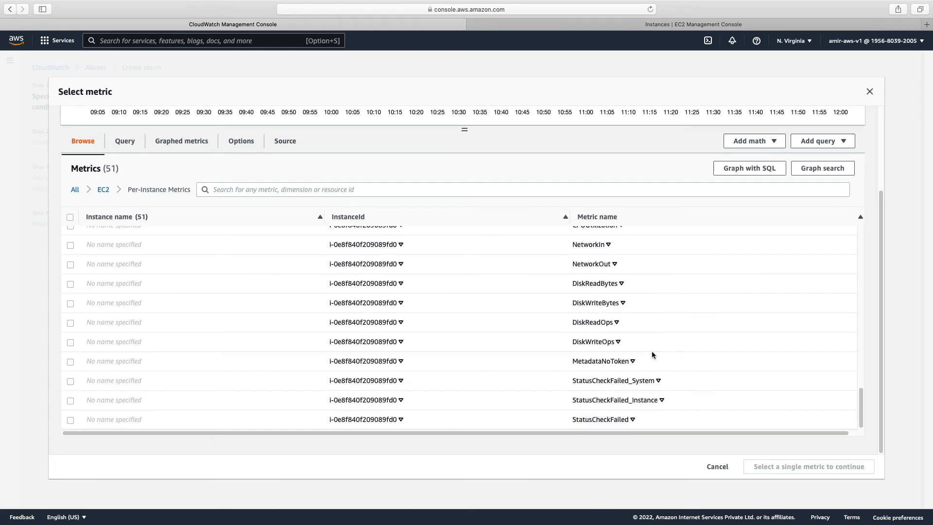
{"action": "scroll", "coordinate": [652, 354], "scroll_direction": "up", "scroll_amount": 1}
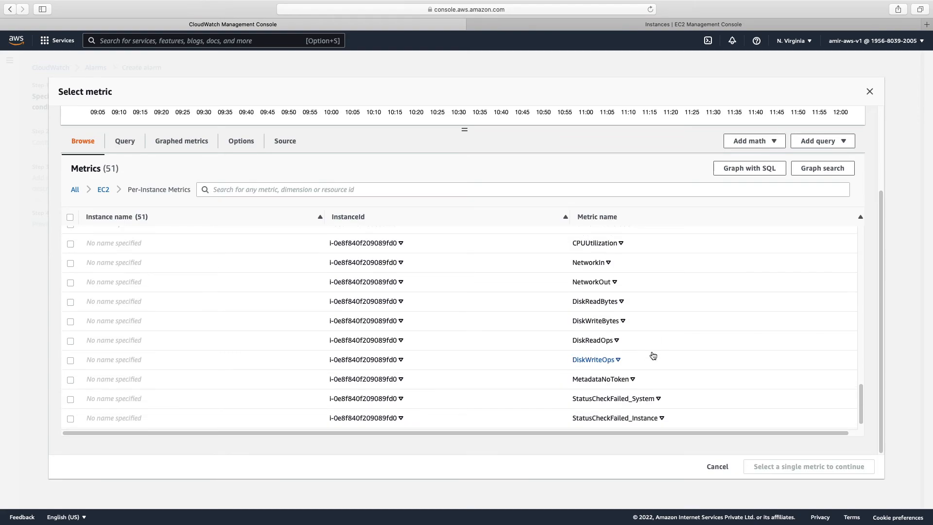
{"action": "scroll", "coordinate": [653, 356], "scroll_direction": "up", "scroll_amount": 5}
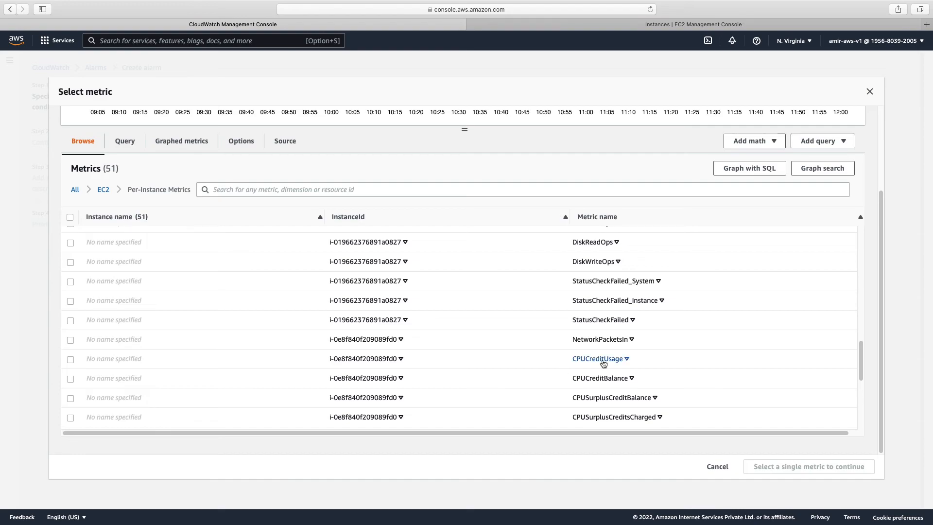
{"action": "scroll", "coordinate": [602, 361], "scroll_direction": "up", "scroll_amount": 3}
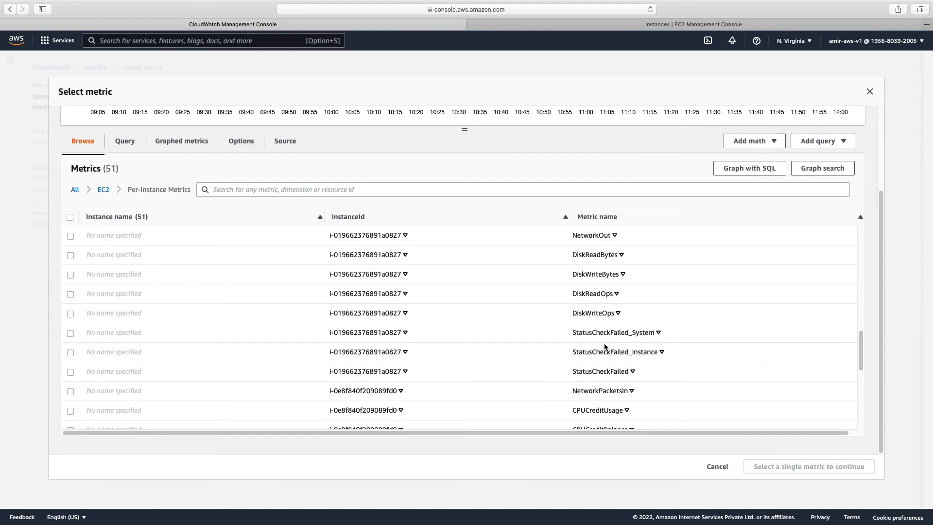
{"action": "scroll", "coordinate": [605, 346], "scroll_direction": "up", "scroll_amount": 2}
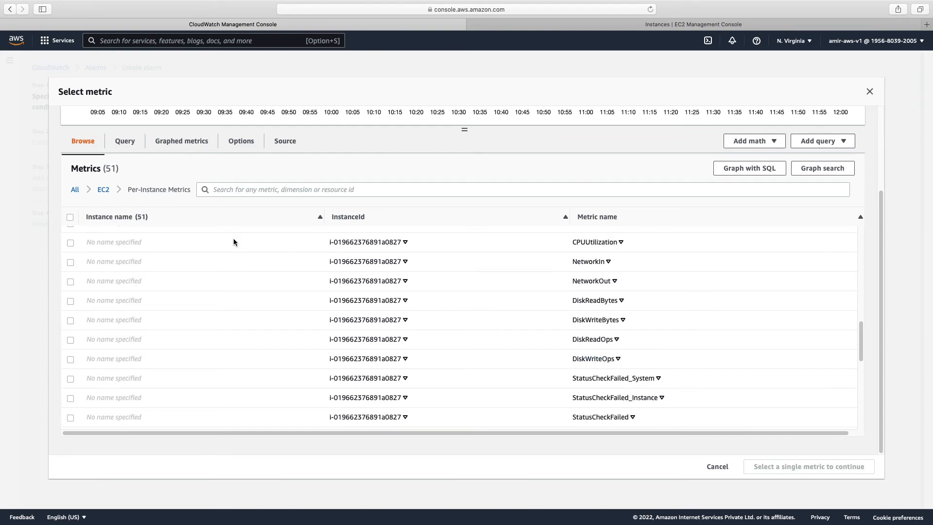
{"action": "left_click", "coordinate": [145, 239]}
{"action": "scroll", "coordinate": [191, 327], "scroll_direction": "up", "scroll_amount": 5}
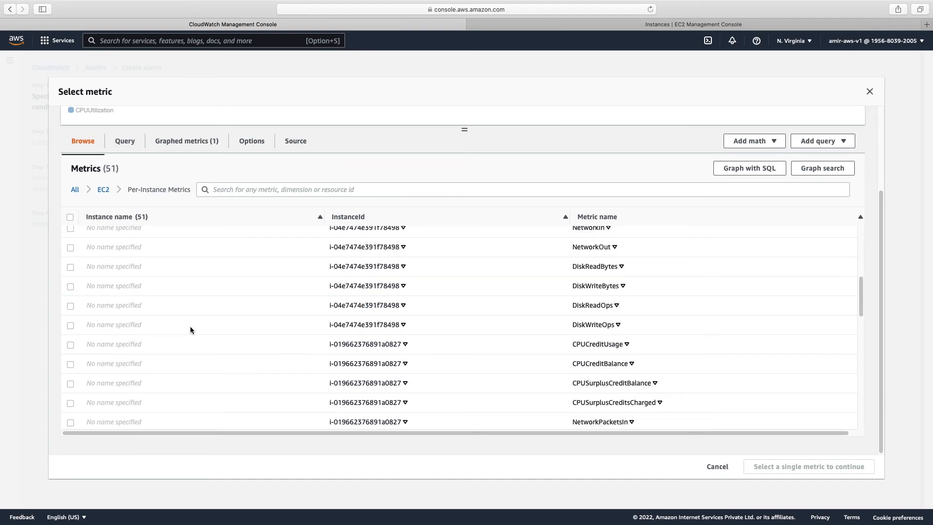
{"action": "scroll", "coordinate": [190, 326], "scroll_direction": "up", "scroll_amount": 5}
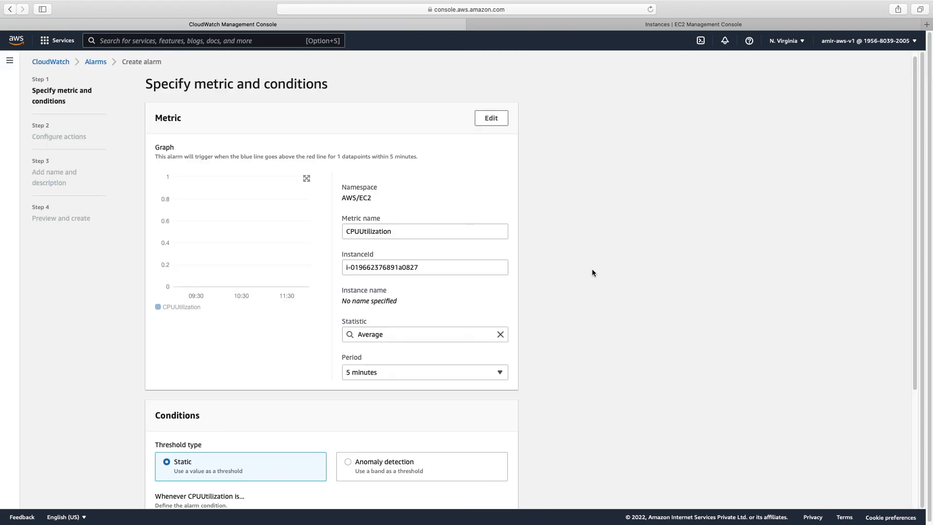
Step: Examine the statistic options offered for the alarm's CPUUtilization metric, without choosing a different one
{"action": "scroll", "coordinate": [591, 269], "scroll_direction": "down", "scroll_amount": 1}
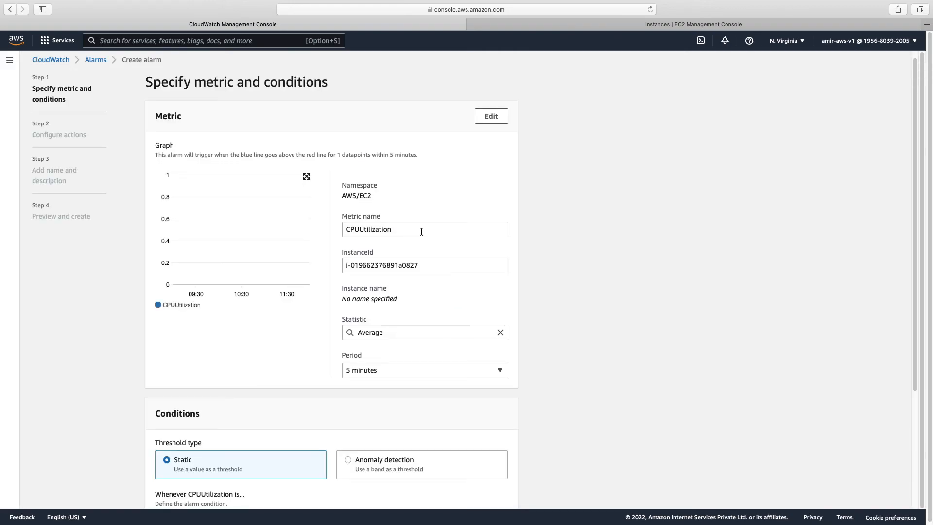
{"action": "scroll", "coordinate": [564, 323], "scroll_direction": "down", "scroll_amount": 1}
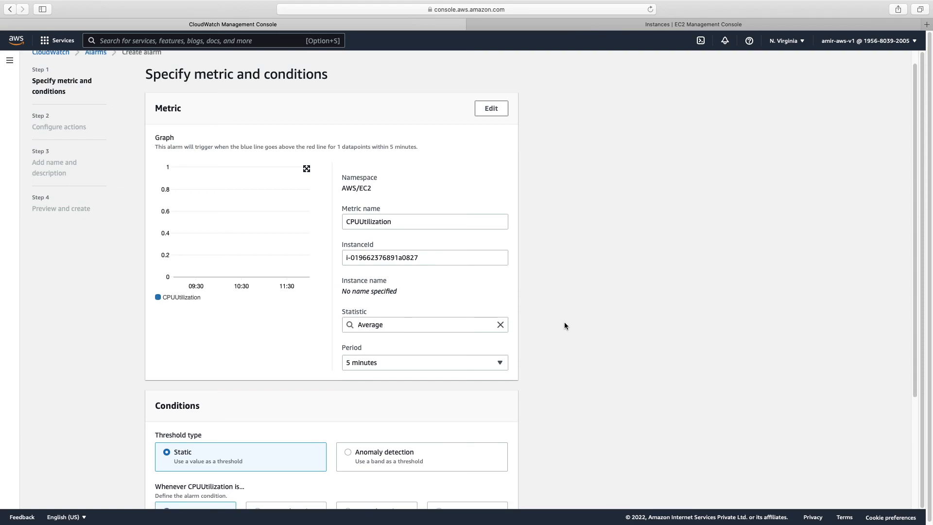
{"action": "left_click", "coordinate": [438, 325]}
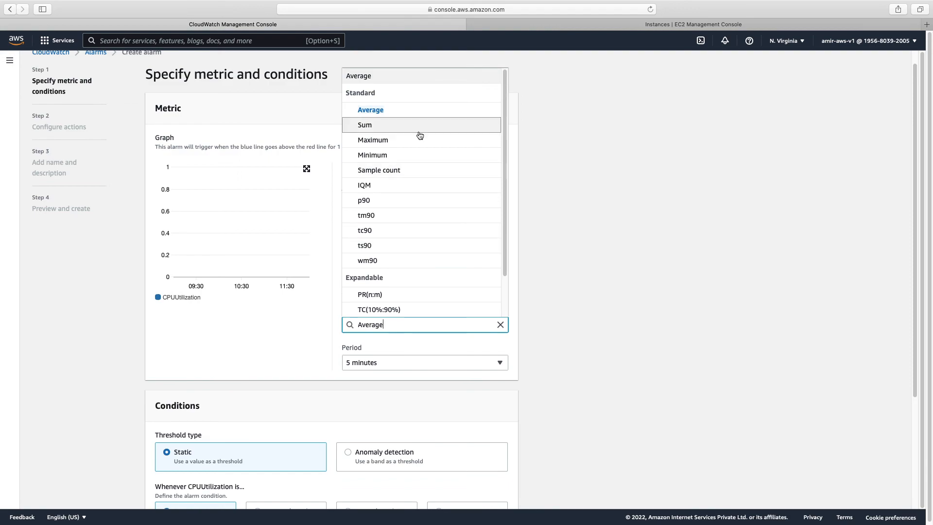
{"action": "left_click", "coordinate": [589, 280]}
{"action": "scroll", "coordinate": [333, 353], "scroll_direction": "down", "scroll_amount": 3}
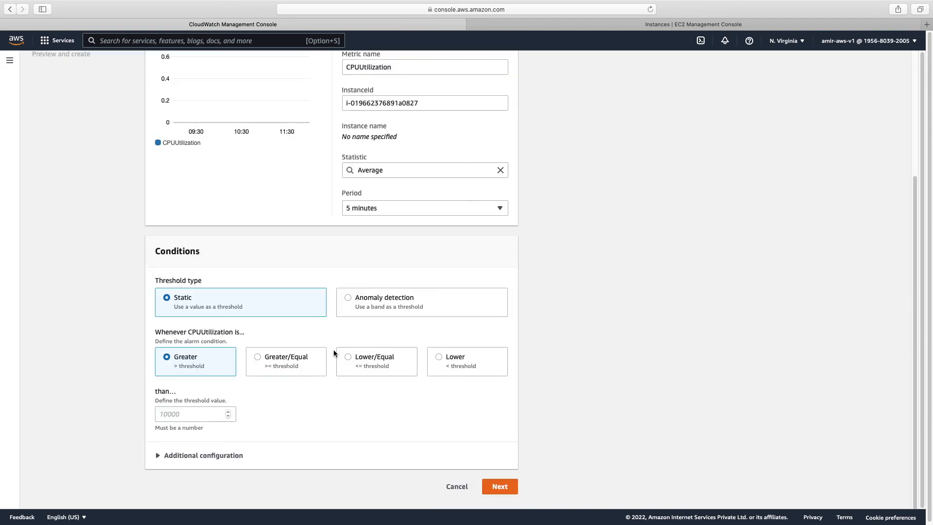
Step: Define the alarm condition as a static threshold with CPUUtilization greater than 2000, and continue to the alarm actions
{"action": "left_click", "coordinate": [349, 298]}
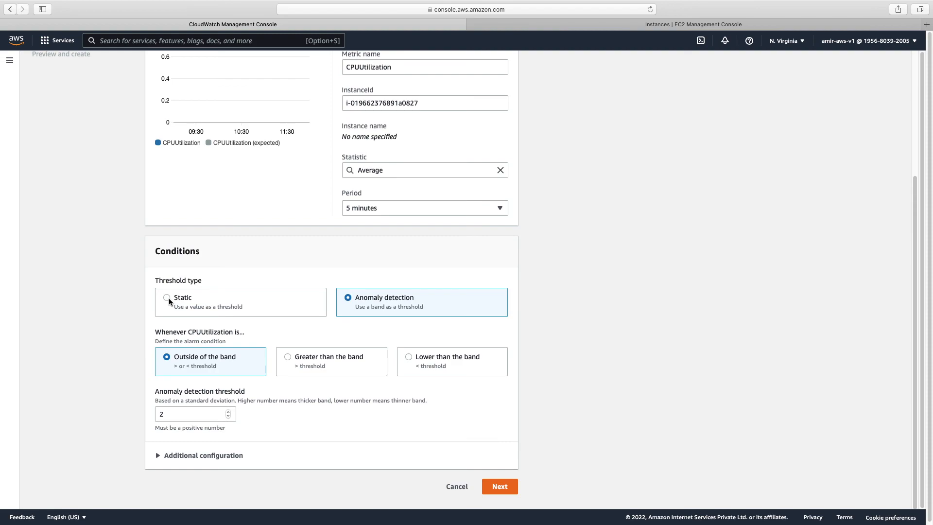
{"action": "left_click", "coordinate": [168, 298]}
{"action": "left_click", "coordinate": [181, 414]}
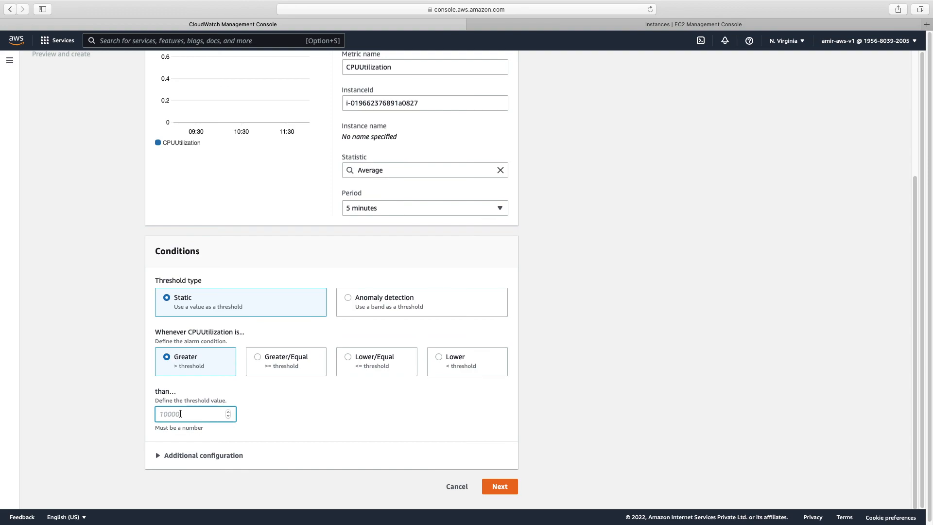
{"action": "type", "text": "20"}
{"action": "left_click", "coordinate": [499, 486]}
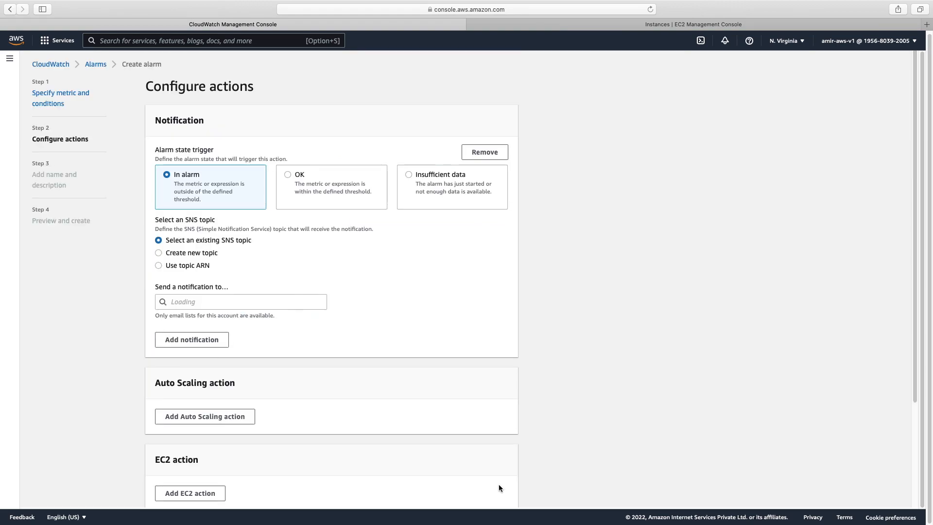
Step: Enter the recipient's e-mail address as the existing SNS topic for the In alarm notification, and proceed to the alarm's name and description
{"action": "scroll", "coordinate": [472, 396], "scroll_direction": "down", "scroll_amount": 3}
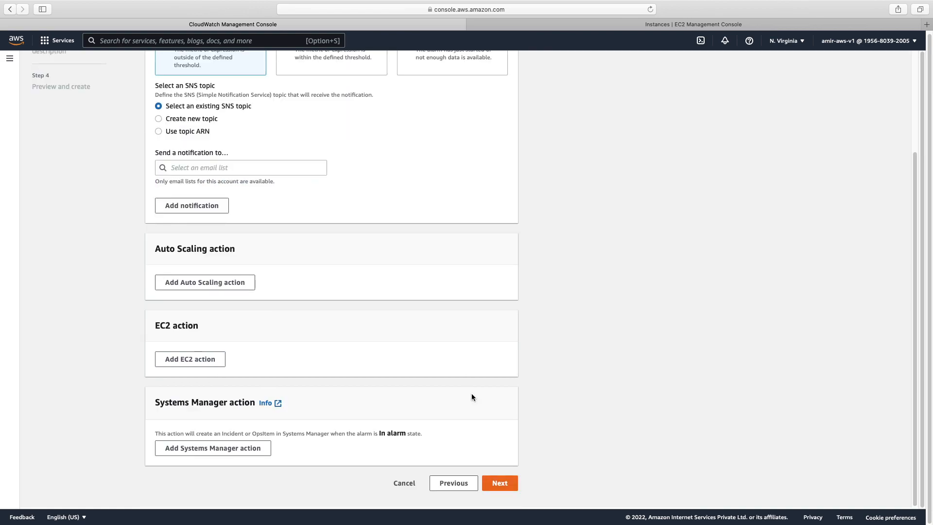
{"action": "left_click", "coordinate": [285, 165]}
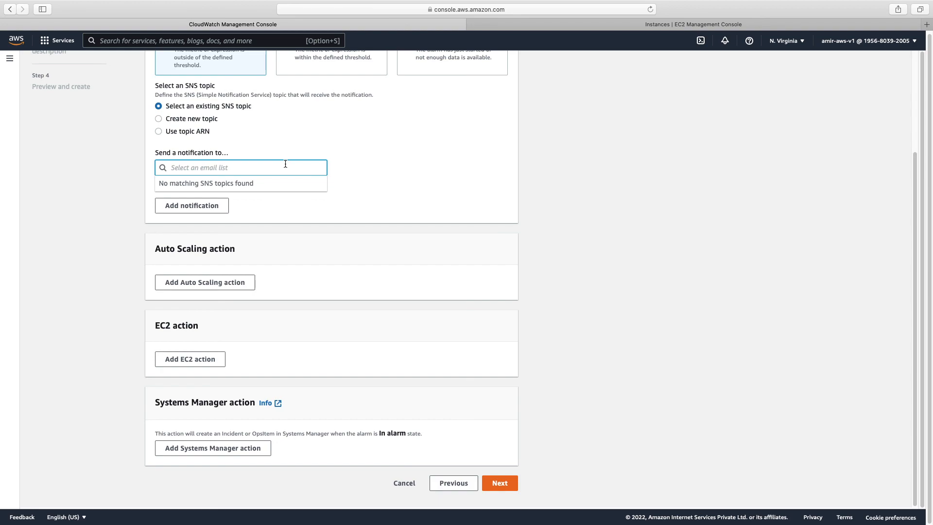
{"action": "type", "text": "amirmustafa@example"}
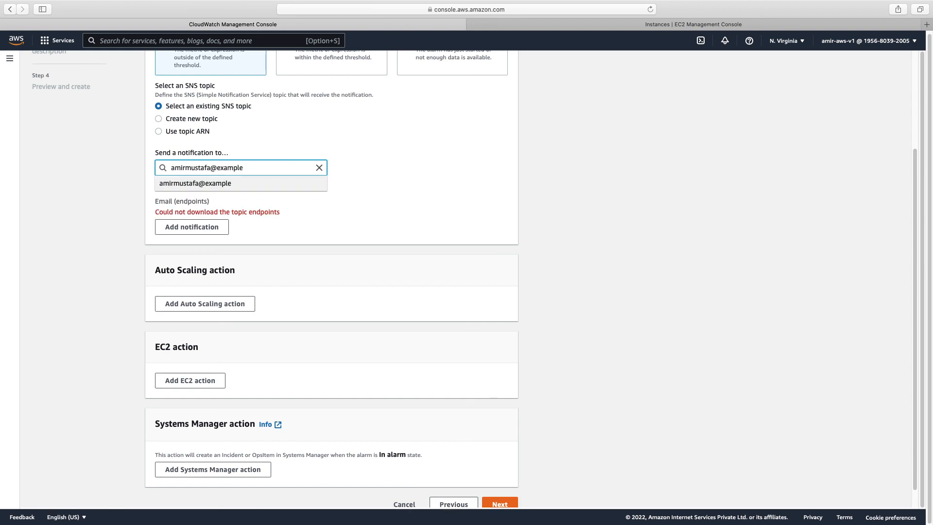
{"action": "type", "text": ".com"}
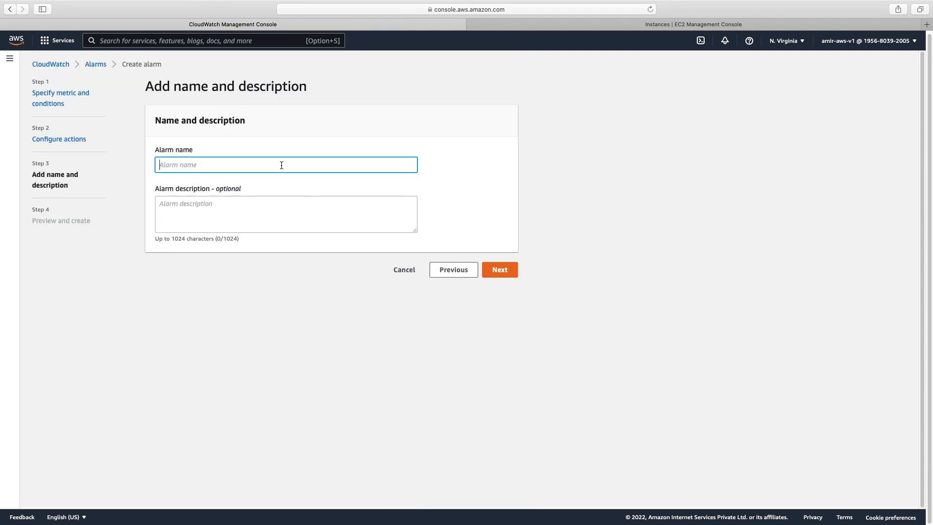
Step: Name the alarm EC2 Bill Alarm, review its settings and create it
{"action": "type", "text": "EC"}
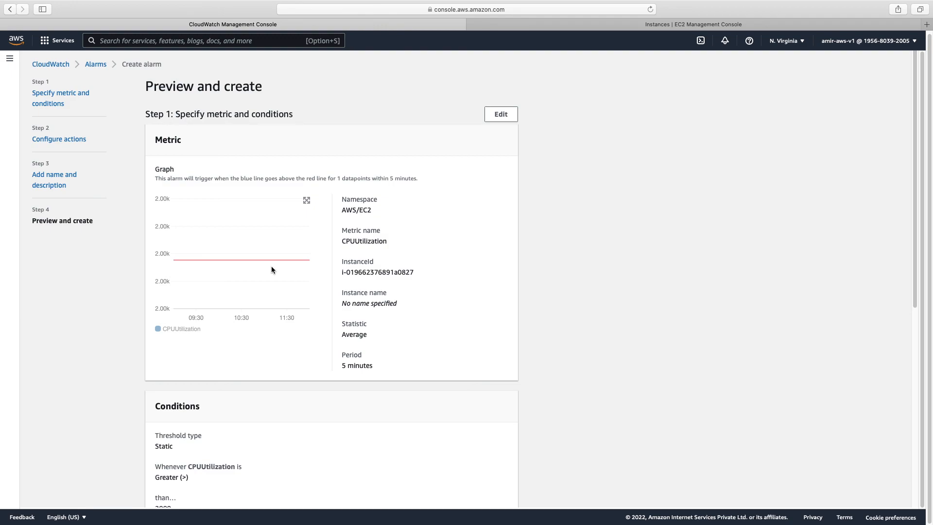
{"action": "scroll", "coordinate": [520, 371], "scroll_direction": "down", "scroll_amount": 5}
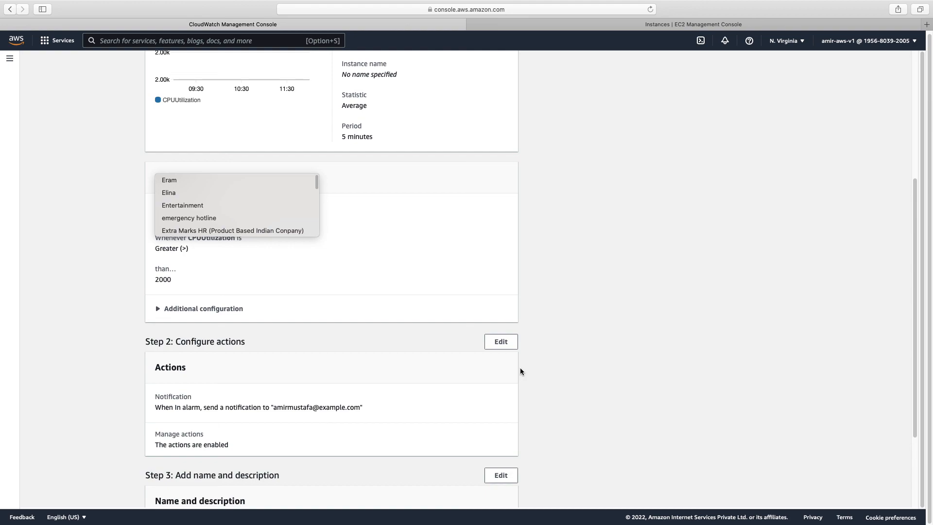
{"action": "scroll", "coordinate": [519, 371], "scroll_direction": "down", "scroll_amount": 3}
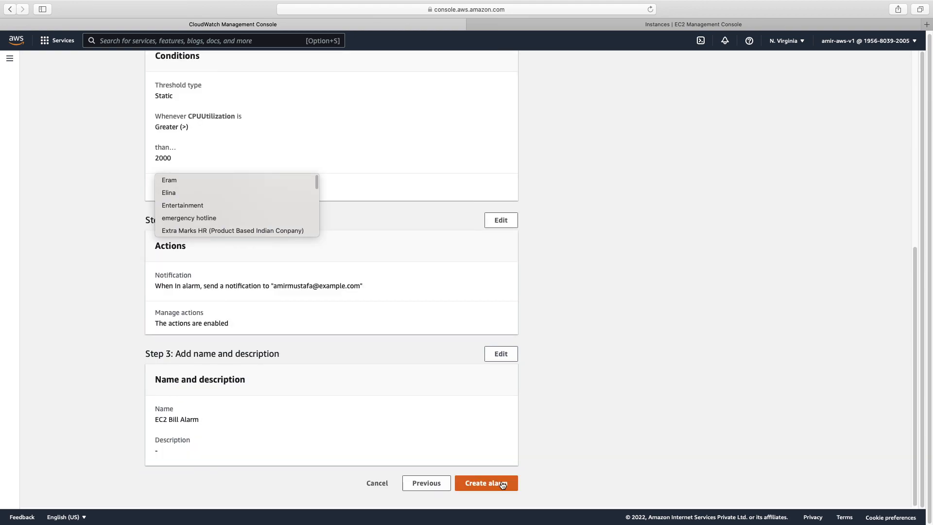
{"action": "left_click", "coordinate": [502, 483]}
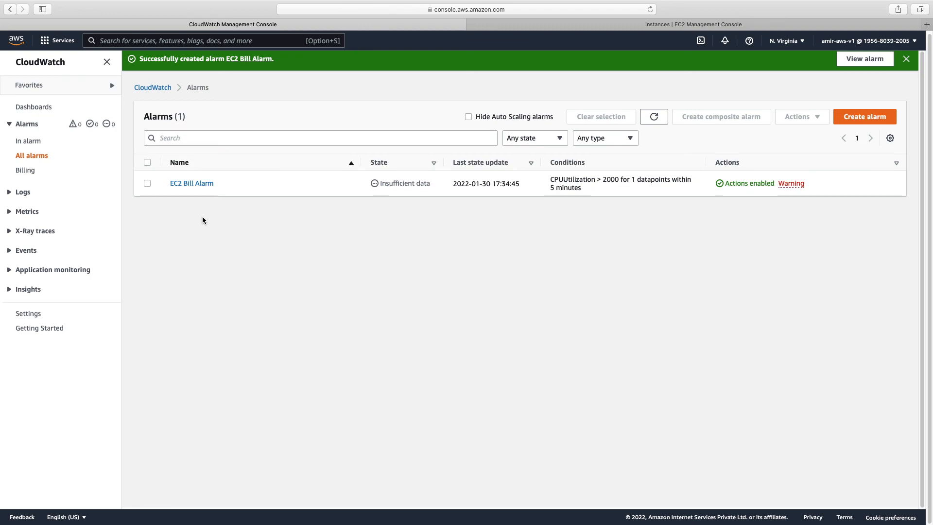
Step: Examine the metric and threshold in the EC2 Bill Alarm's condition in the alarms list
{"action": "double_click", "coordinate": [572, 179]}
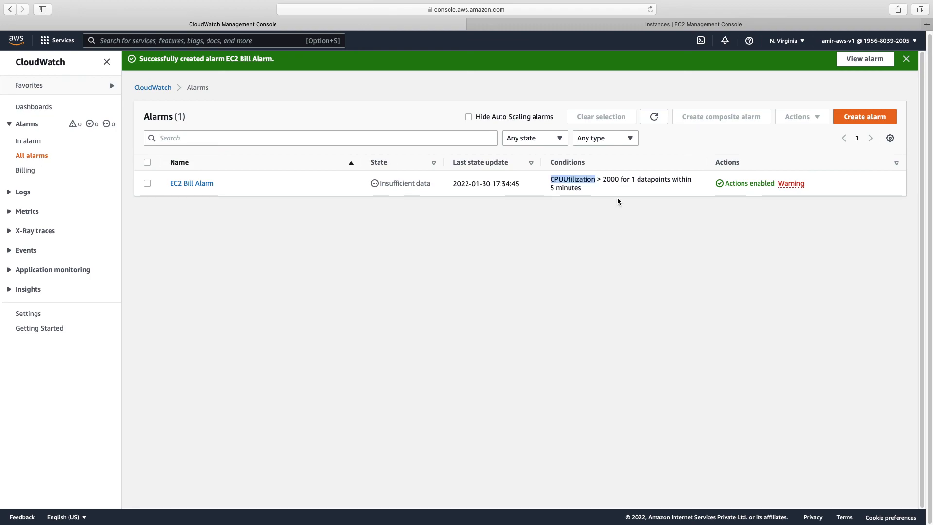
{"action": "left_click_drag", "start_coordinate": [626, 180], "coordinate": [609, 181]}
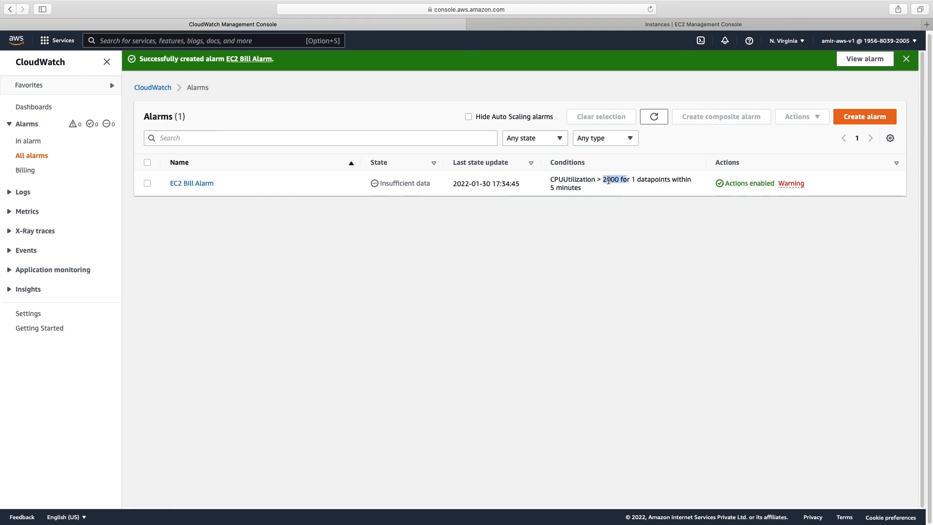
{"action": "left_click", "coordinate": [580, 180]}
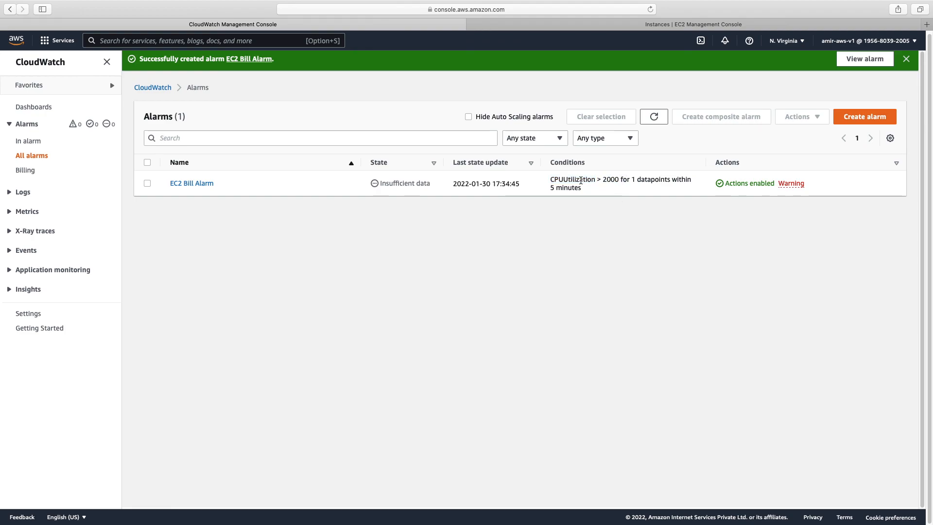